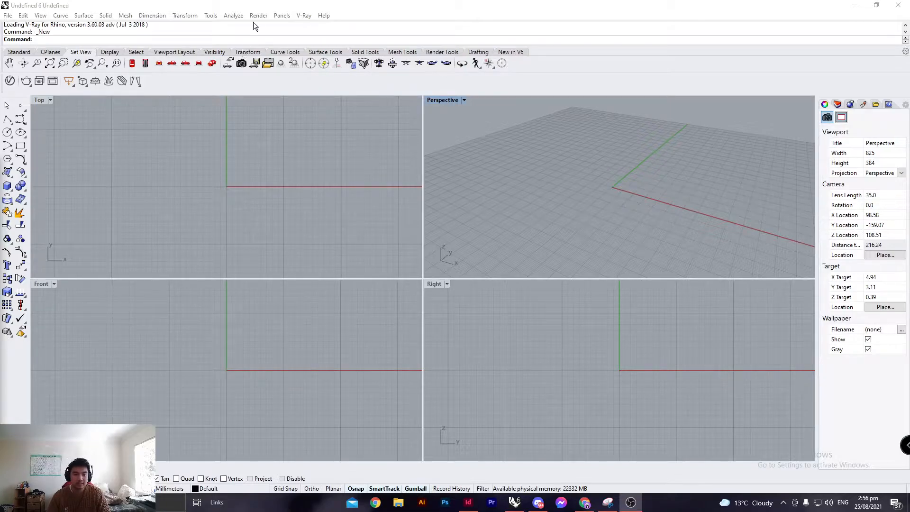
# Create a 5 mm cube box with its base corner at the origin in the maximized Perspective viewport.
pyautogui.doubleClick(441, 100)
pyautogui.scroll(-3, 382, 166)
pyautogui.moveTo(383, 168); pyautogui.dragTo(380, 180, button='right')
pyautogui.write('box')
pyautogui.press('Return')
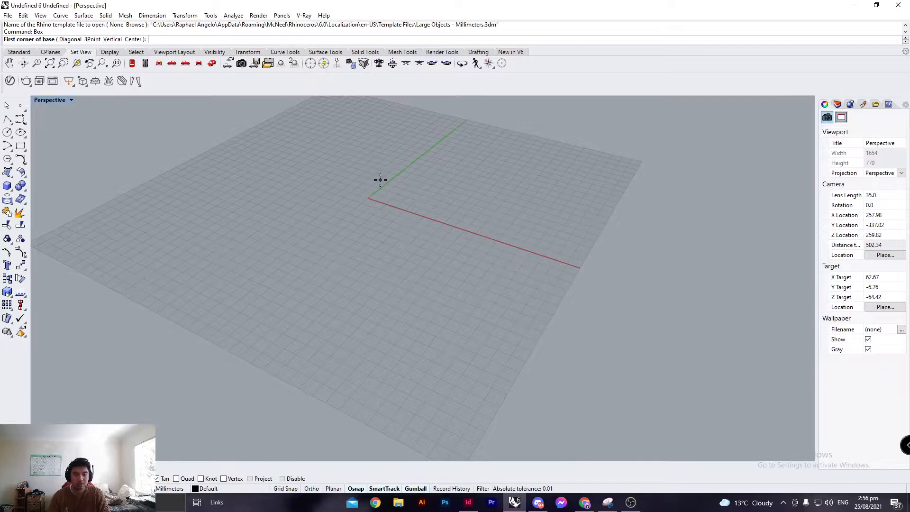
pyautogui.click(369, 197)
pyautogui.write('5')
pyautogui.press('Return')
# Set the current renderer to V-Ray for Rhino and switch the Perspective viewport to Rendered display.
pyautogui.press('Return')
pyautogui.press('Return')
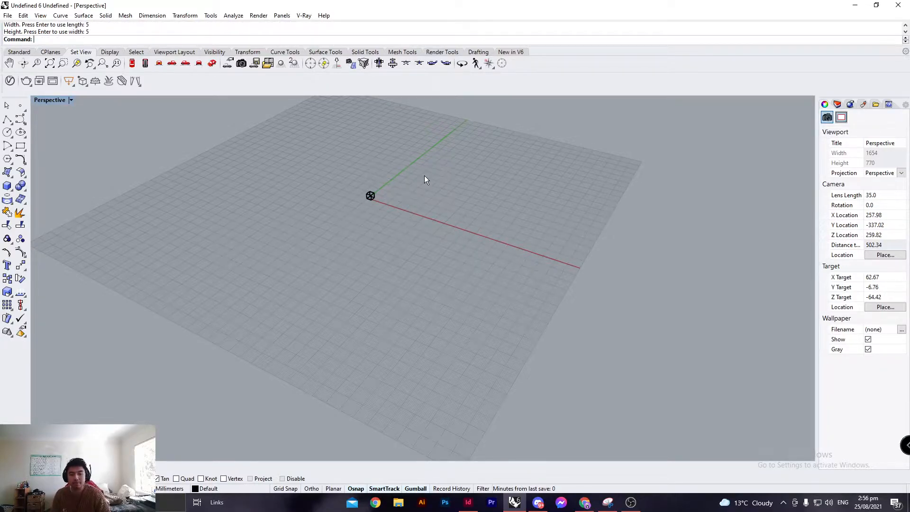
pyautogui.hotkey('ctrl', 'a')
pyautogui.write('zsa')
pyautogui.press('Return')
pyautogui.press('Escape')
pyautogui.moveTo(489, 212); pyautogui.dragTo(380, 123, button='right')
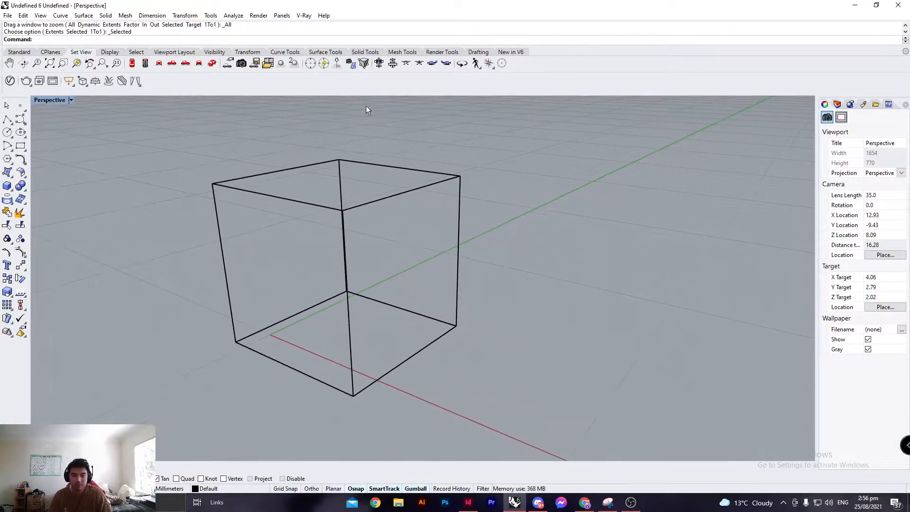
pyautogui.click(260, 17)
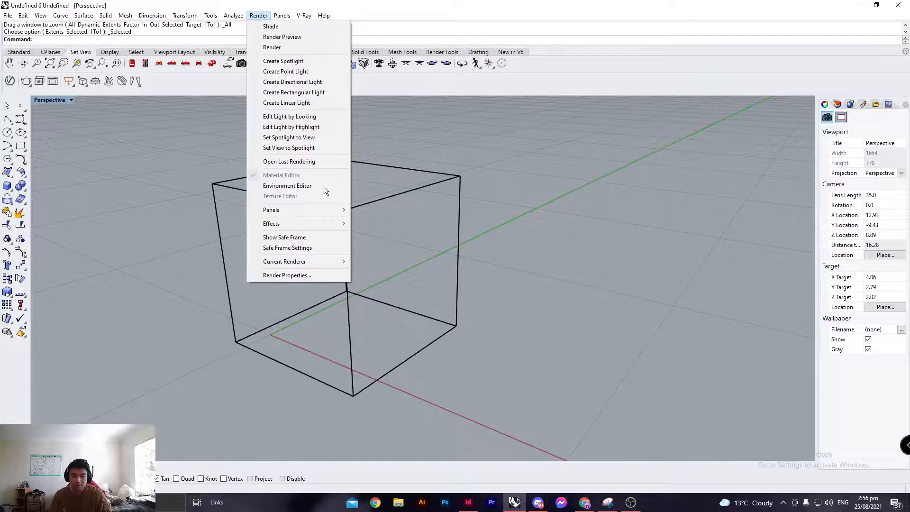
pyautogui.moveTo(333, 262)
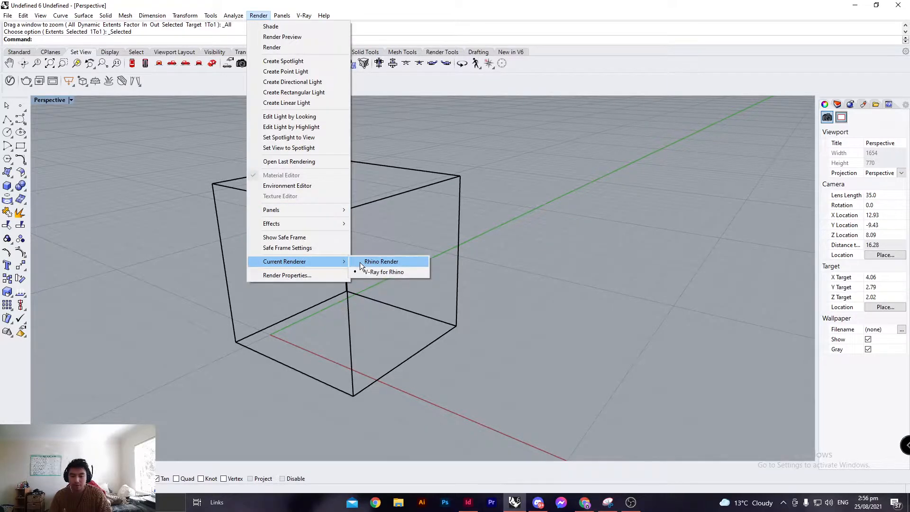
pyautogui.click(399, 273)
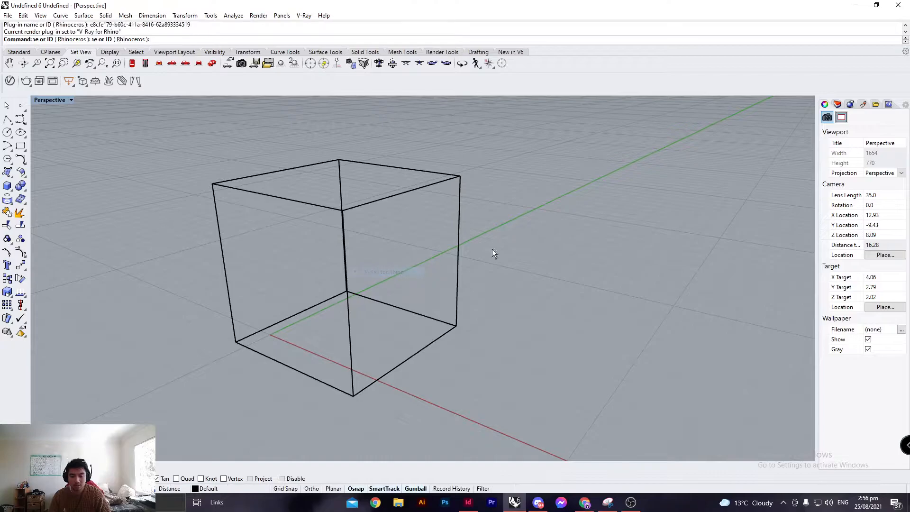
pyautogui.click(69, 100)
pyautogui.click(82, 154)
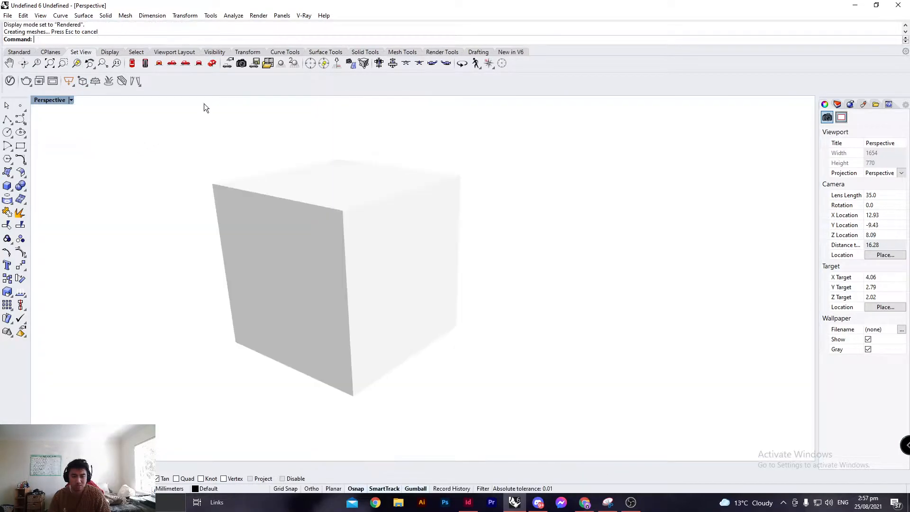
# Switch the current renderer to Rhino Render, render the Perspective view, and close the render window.
pyautogui.click(258, 16)
pyautogui.moveTo(299, 263)
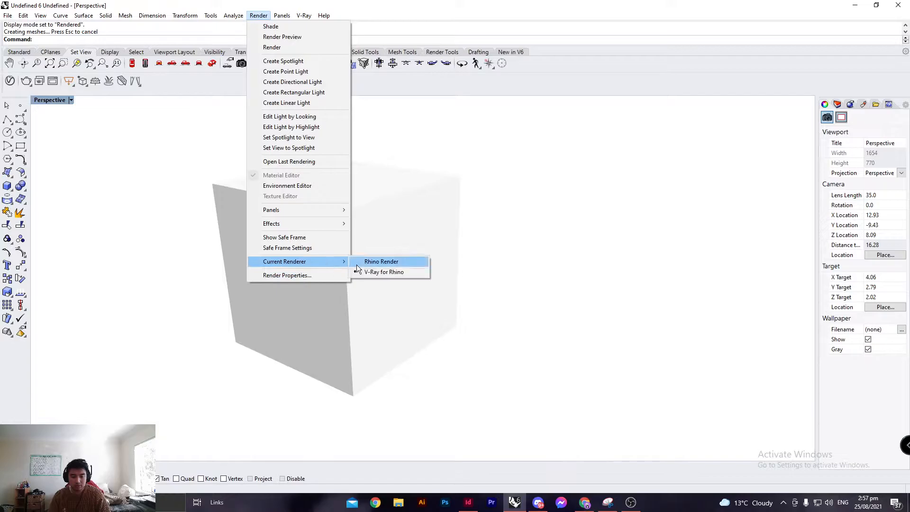
pyautogui.click(375, 262)
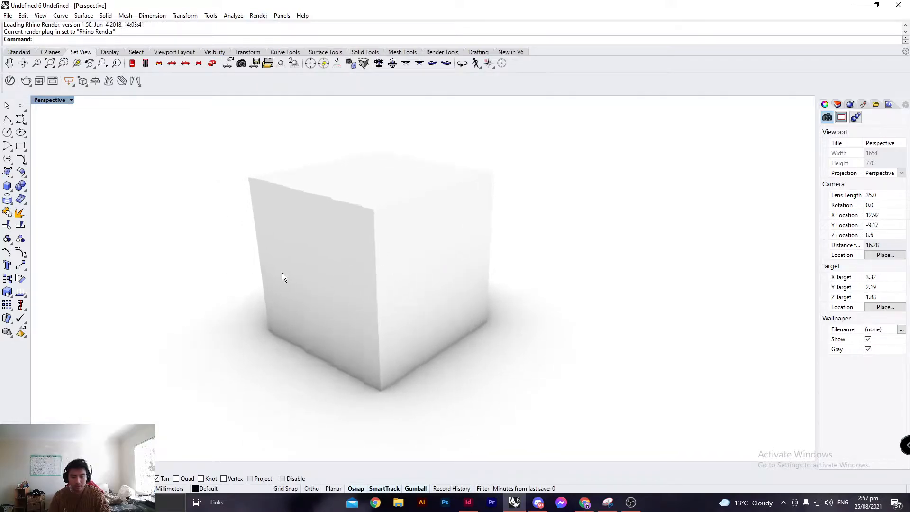
pyautogui.click(258, 16)
pyautogui.moveTo(332, 261)
pyautogui.click(378, 271)
pyautogui.click(258, 16)
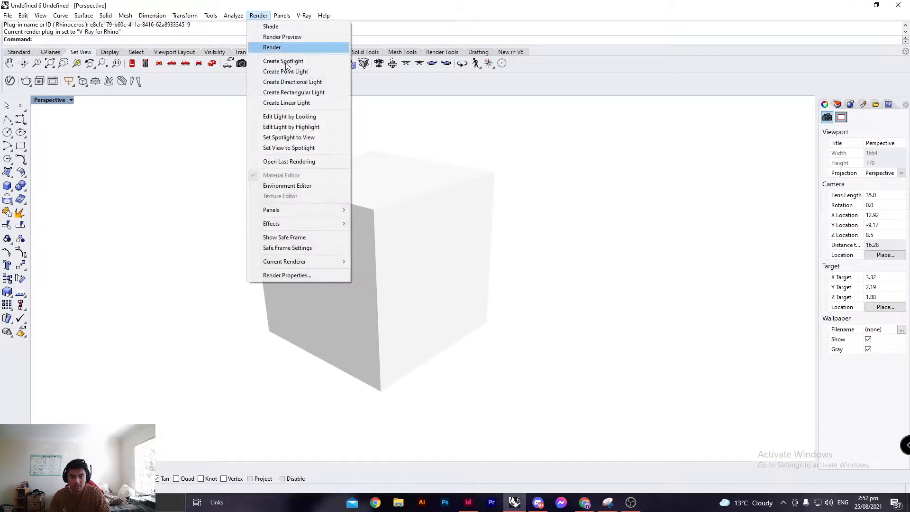
pyautogui.click(374, 261)
pyautogui.write('Render')
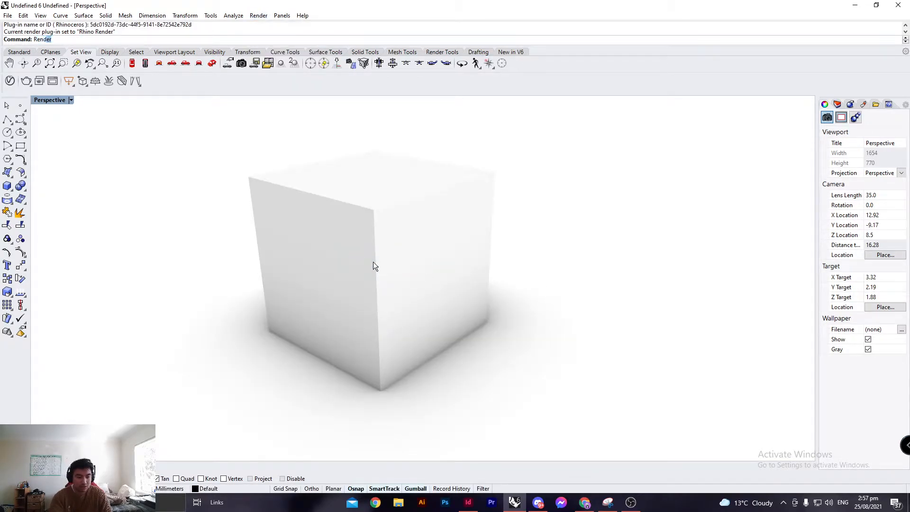
pyautogui.press('Return')
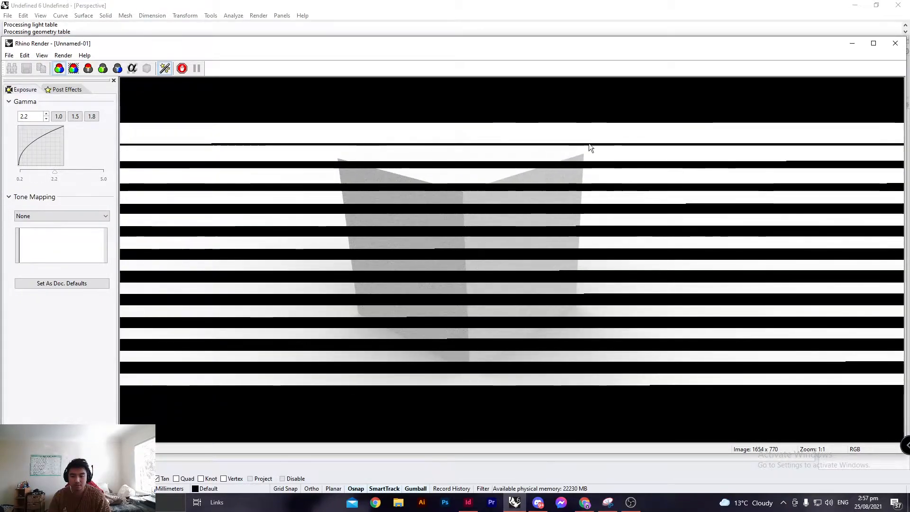
pyautogui.click(894, 43)
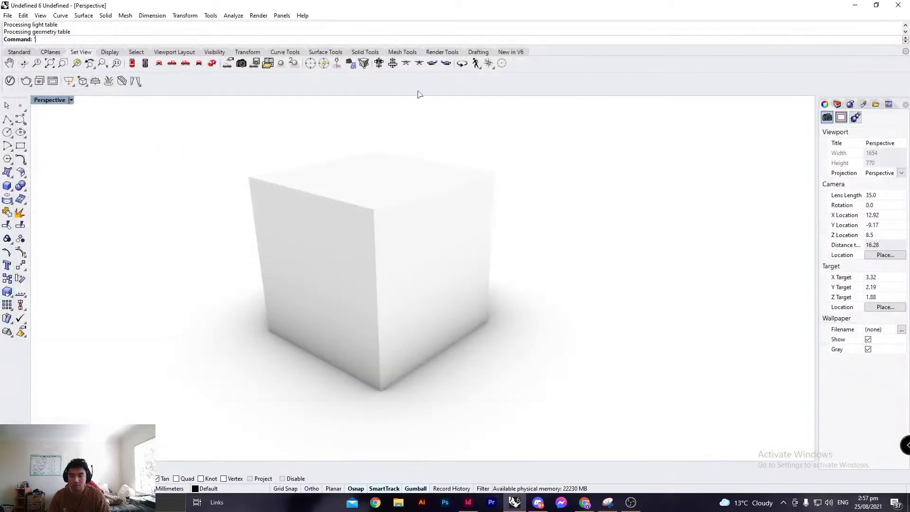
# Try to open the V-Ray Asset Editor.
pyautogui.click(258, 15)
pyautogui.moveTo(299, 265)
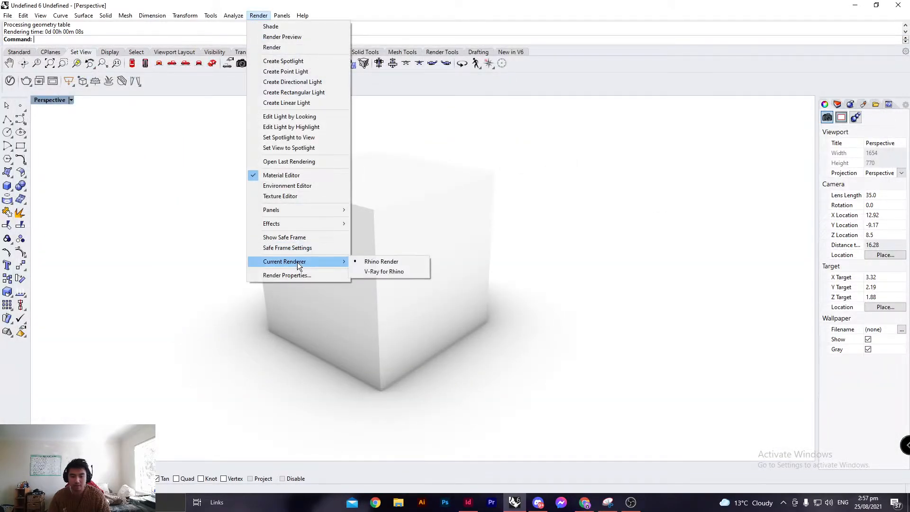
pyautogui.click(188, 161)
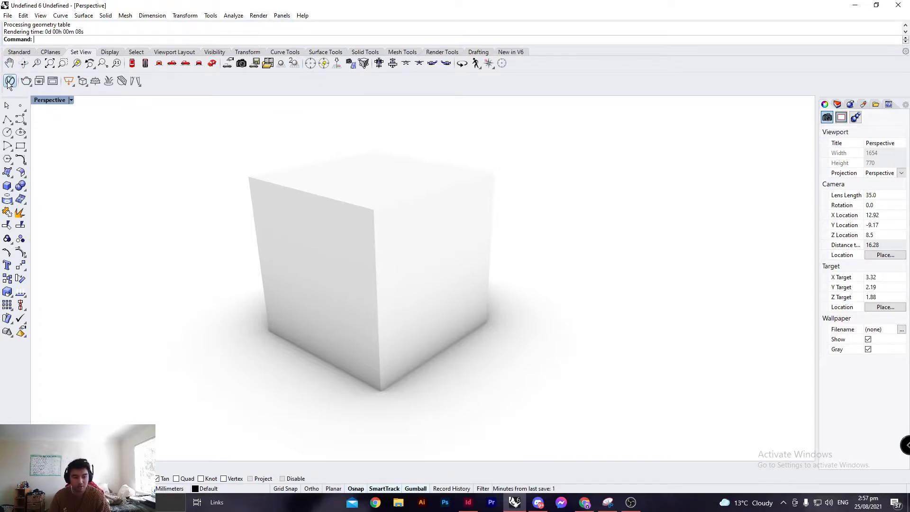
pyautogui.click(9, 81)
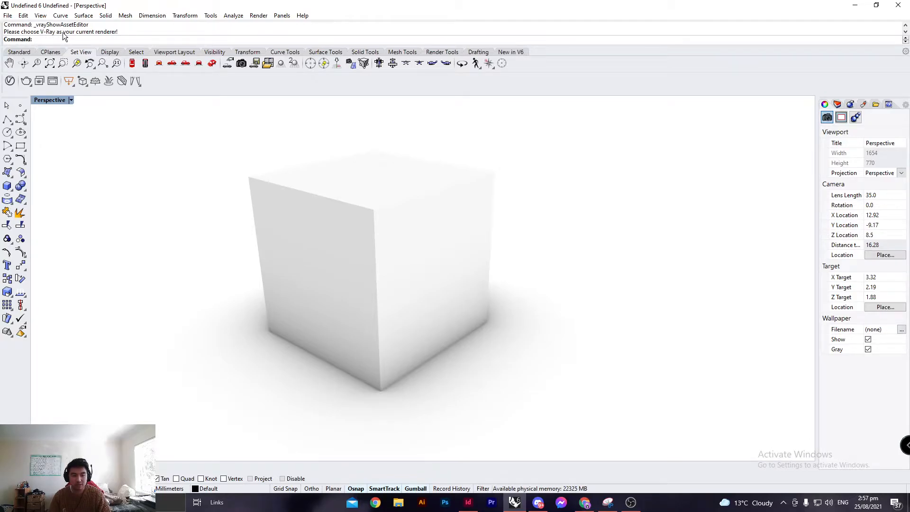
# Set the current renderer back to V-Ray for Rhino.
pyautogui.click(258, 16)
pyautogui.moveTo(327, 261)
pyautogui.click(373, 269)
# Open the V-Ray Asset Editor and set the render quality to Very High.
pyautogui.moveTo(405, 215); pyautogui.dragTo(362, 222, button='right')
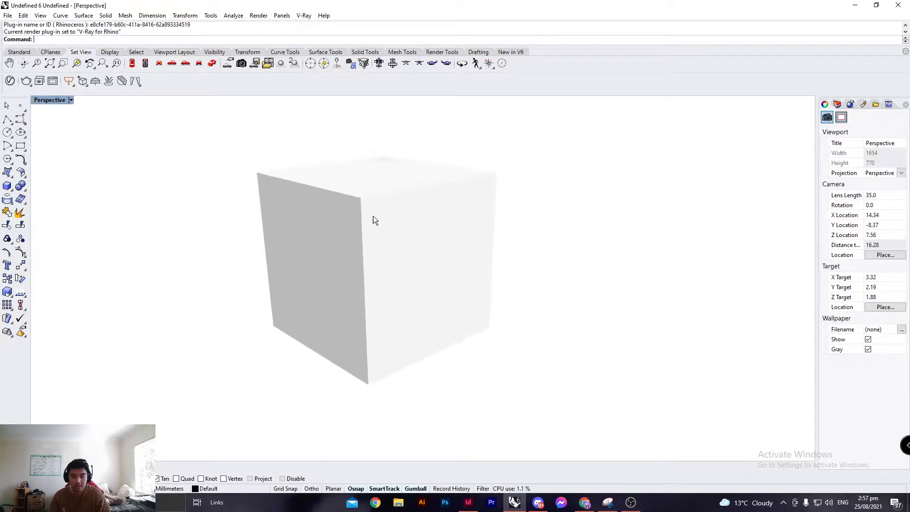
pyautogui.moveTo(325, 190); pyautogui.dragTo(306, 216, button='right')
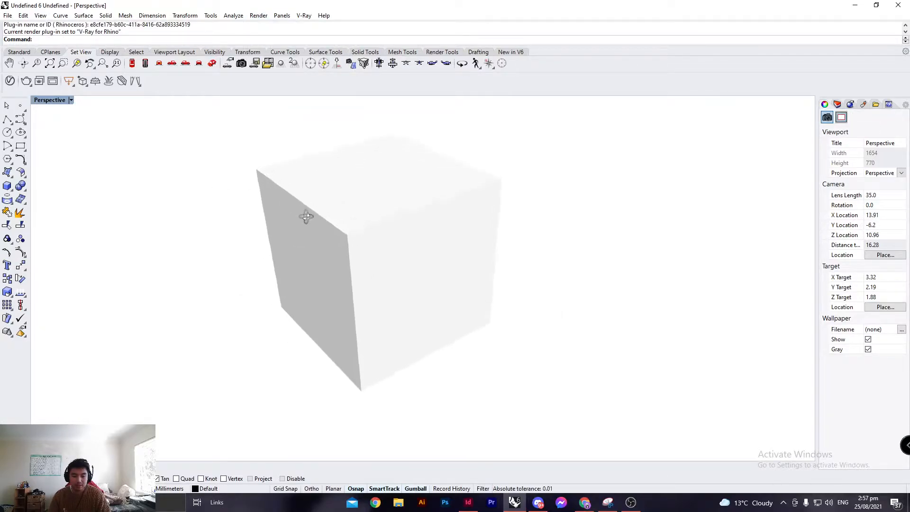
pyautogui.moveTo(404, 226); pyautogui.dragTo(416, 224, button='right')
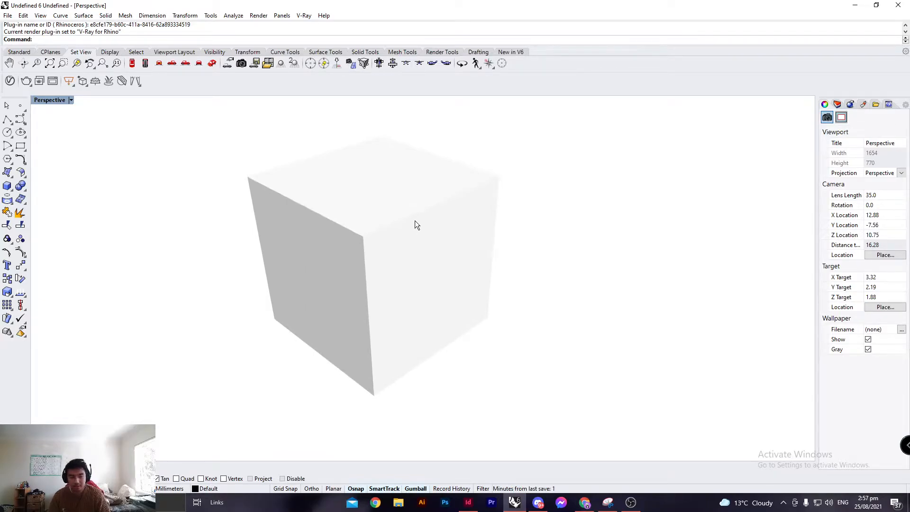
pyautogui.click(12, 84)
pyautogui.moveTo(441, 94); pyautogui.dragTo(404, 95)
pyautogui.click(266, 93)
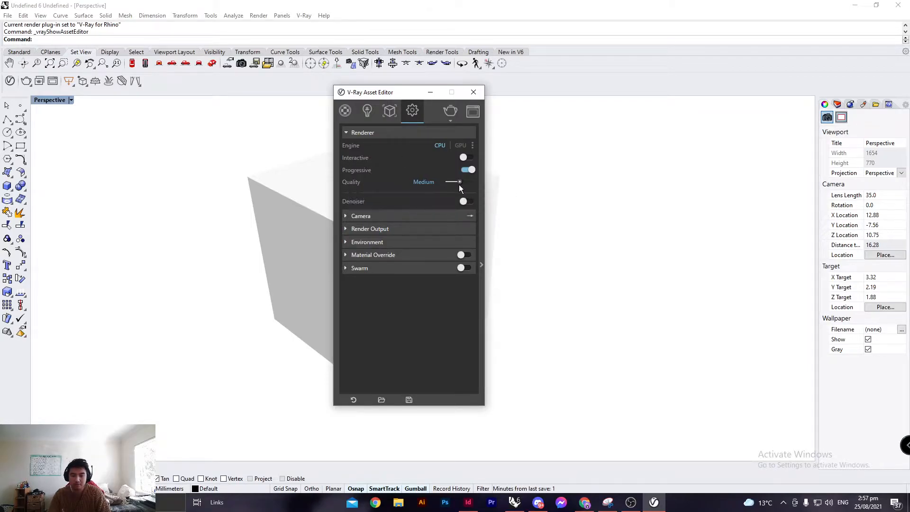
pyautogui.moveTo(459, 182); pyautogui.dragTo(484, 185)
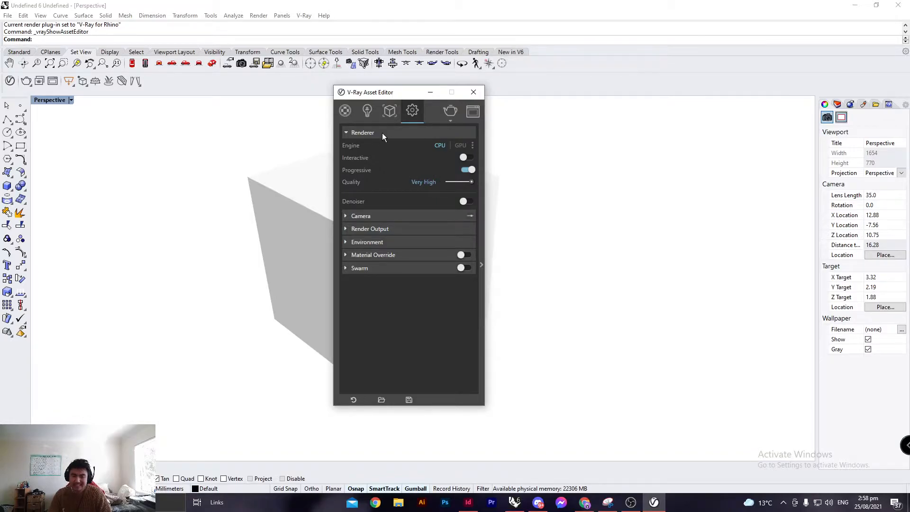
# Switch the render engine from CPU to GPU.
pyautogui.click(460, 145)
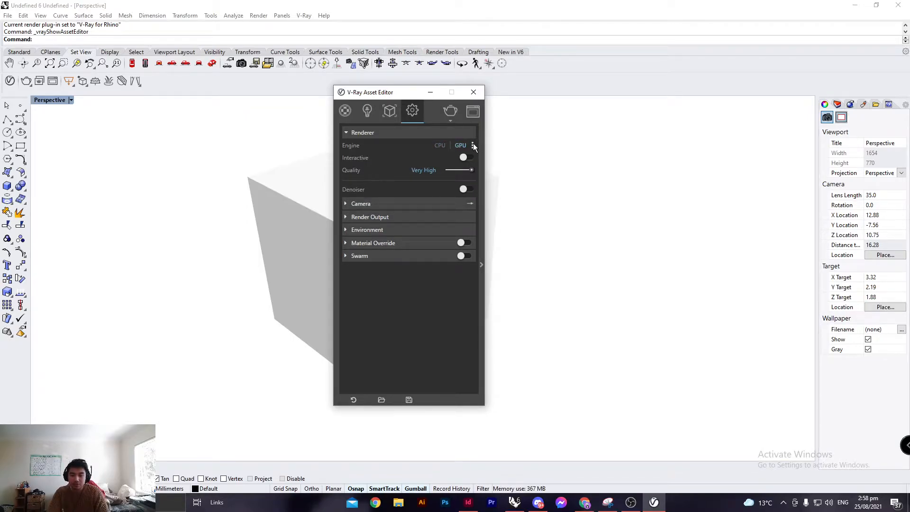
pyautogui.click(472, 145)
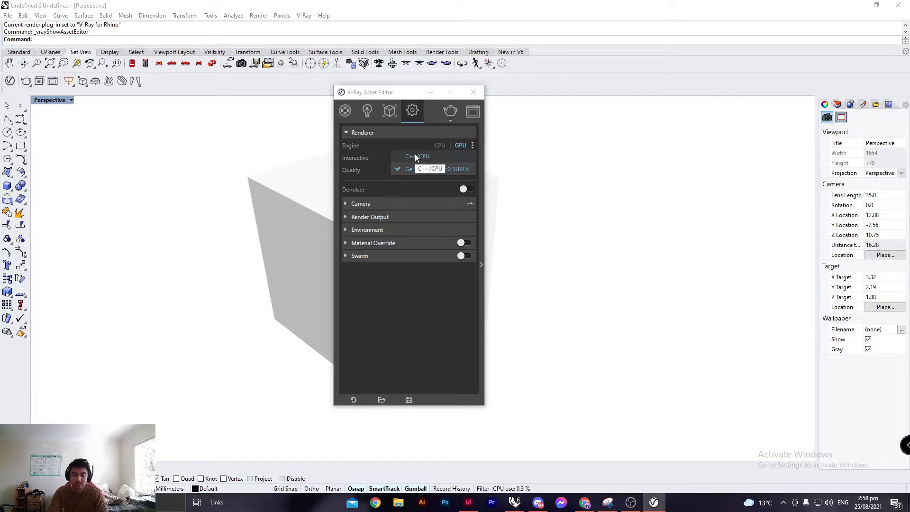
pyautogui.click(373, 179)
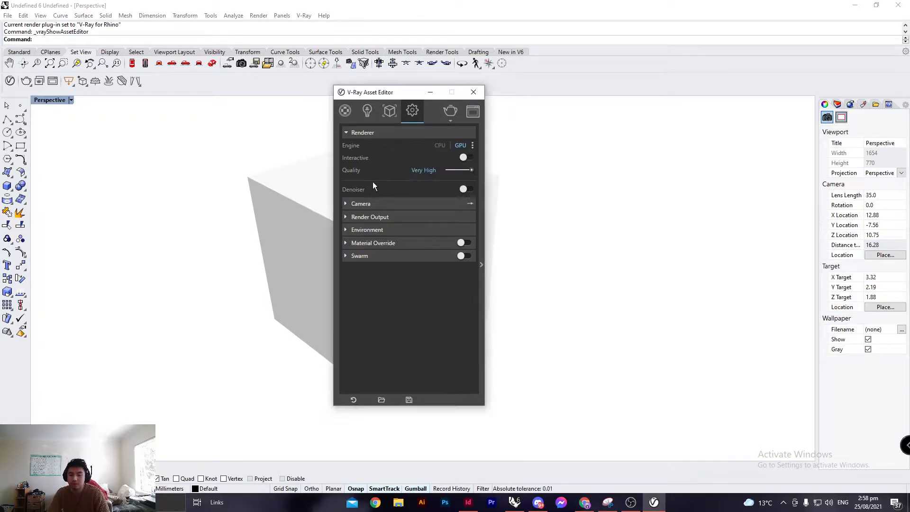
pyautogui.click(440, 146)
pyautogui.click(458, 145)
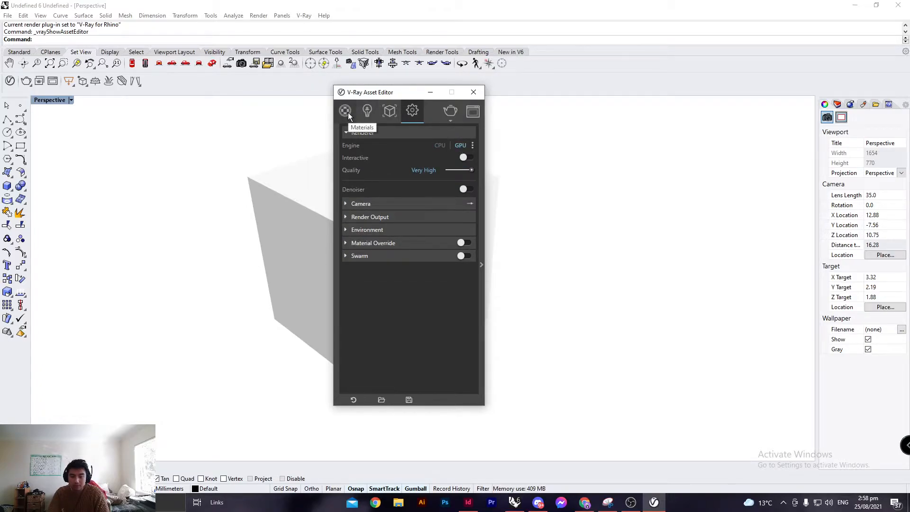
# Open the Materials section of the Asset Editor, select the cube, and expand the material library.
pyautogui.click(347, 112)
pyautogui.moveTo(386, 95); pyautogui.dragTo(576, 86)
pyautogui.click(401, 209)
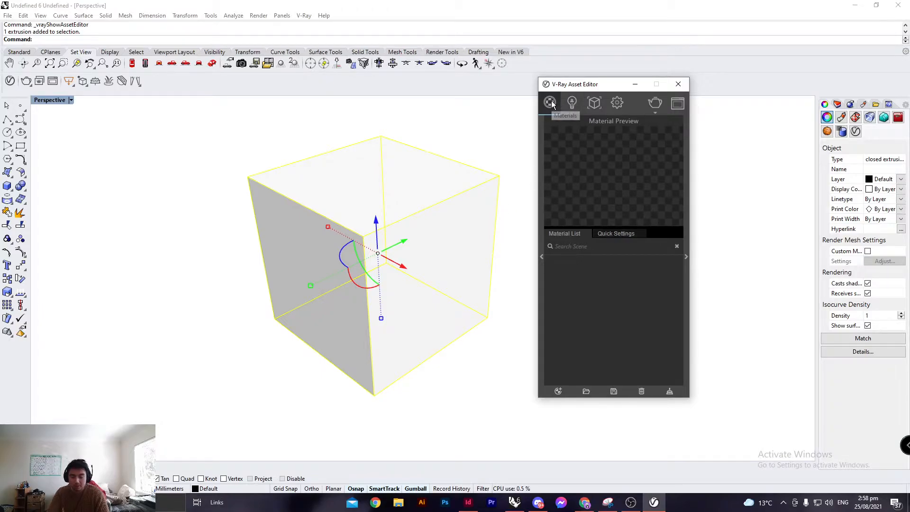
pyautogui.click(541, 256)
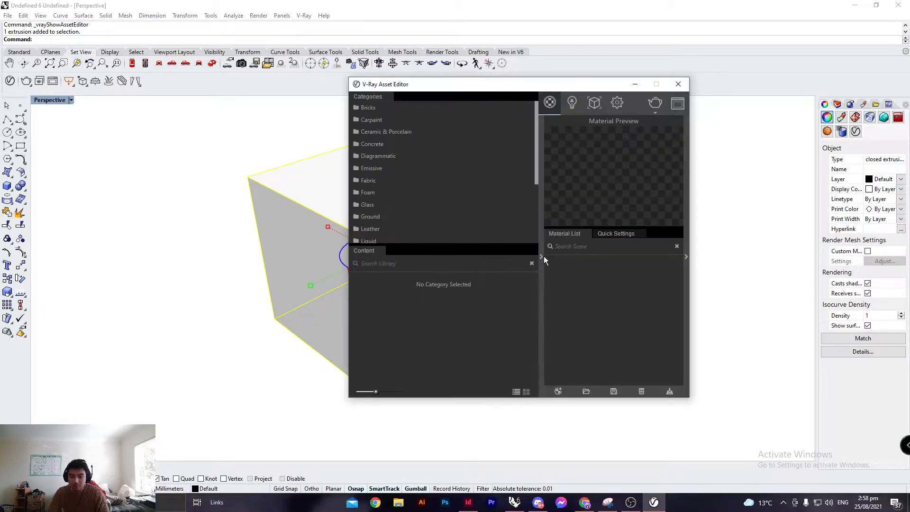
# Apply the Wood & Laminate library material Laminate C02 120cm to the selected cube and close the Asset Editor.
pyautogui.scroll(-5, 423, 184)
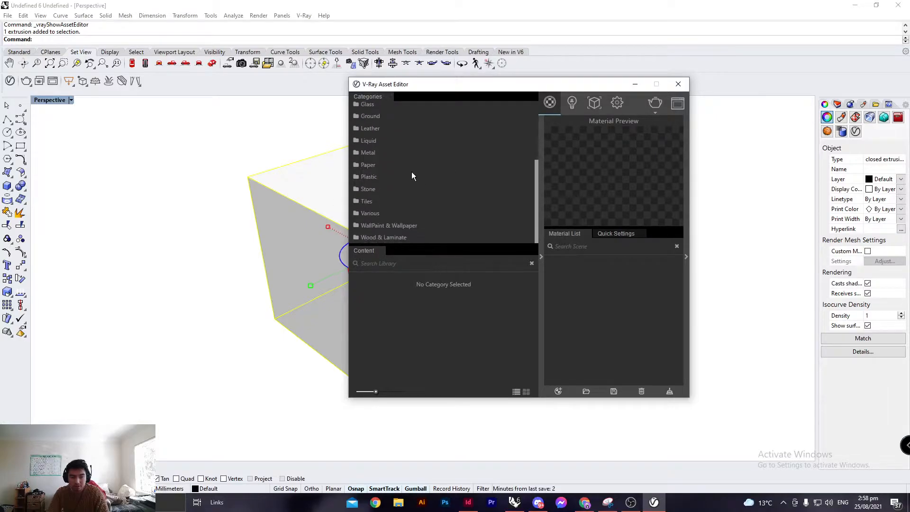
pyautogui.scroll(5, 424, 194)
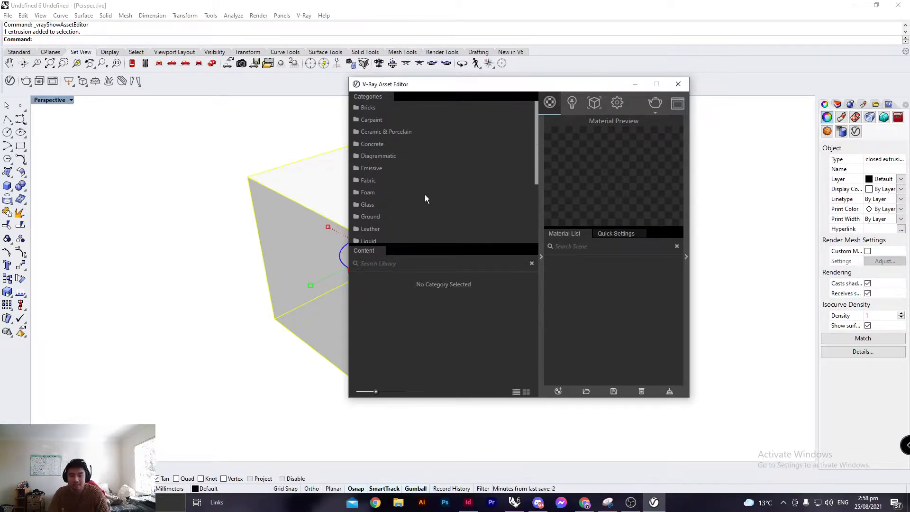
pyautogui.scroll(-5, 419, 197)
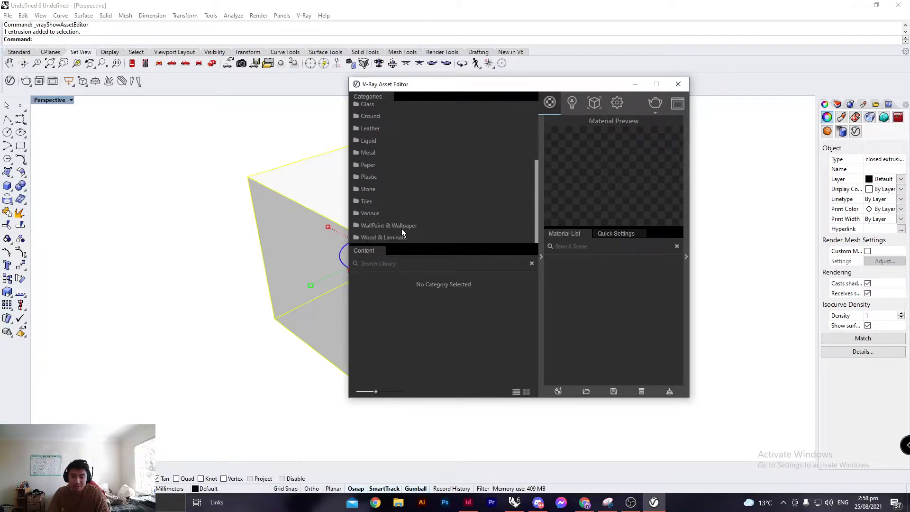
pyautogui.click(399, 237)
pyautogui.scroll(-8, 421, 291)
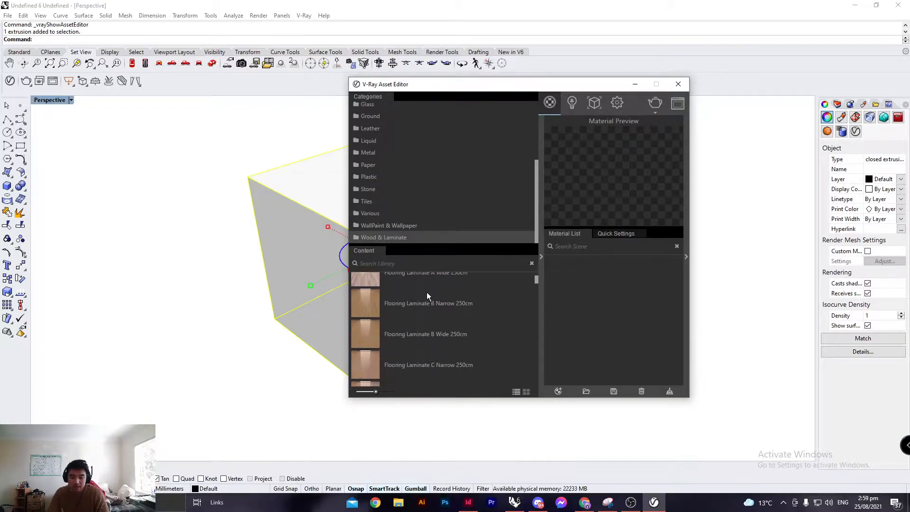
pyautogui.scroll(-10, 447, 297)
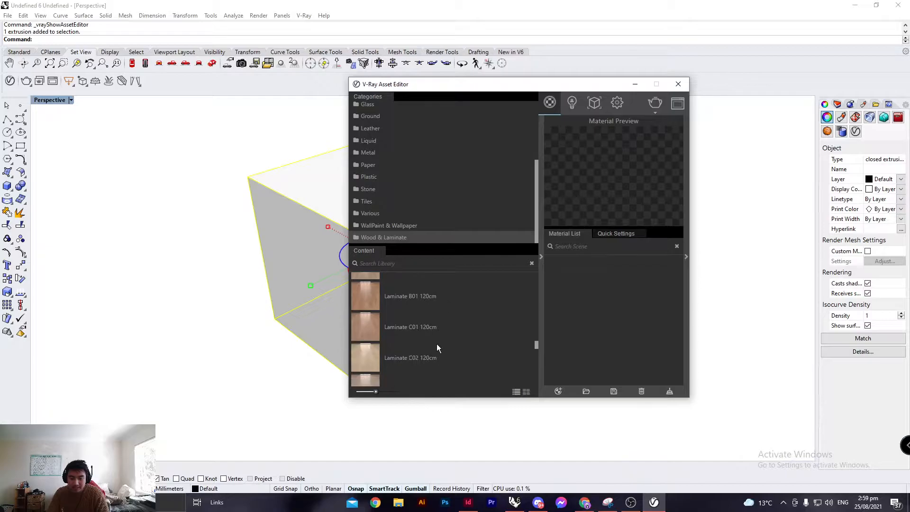
pyautogui.rightClick(431, 359)
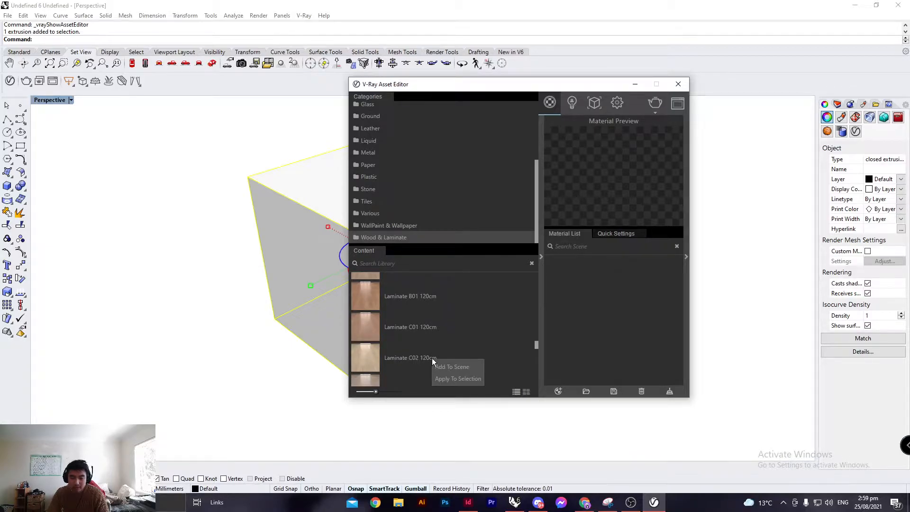
pyautogui.click(454, 376)
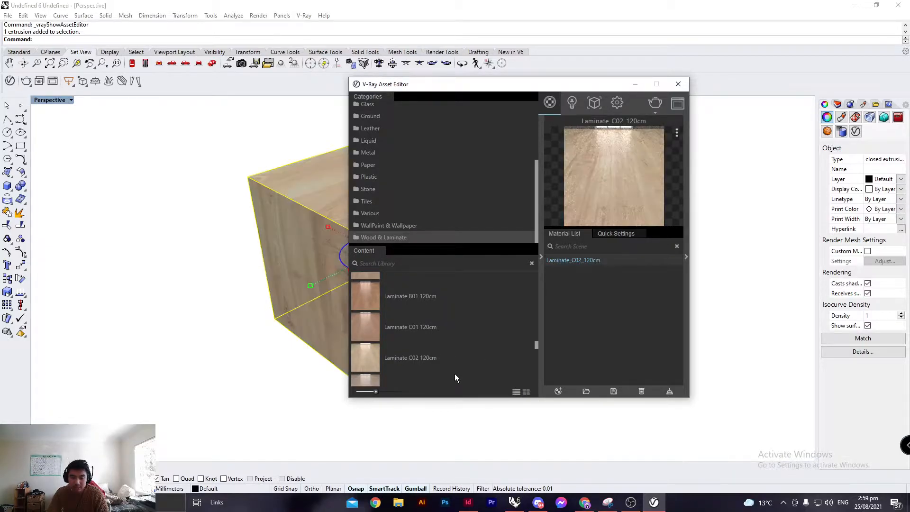
pyautogui.click(678, 84)
pyautogui.click(499, 214)
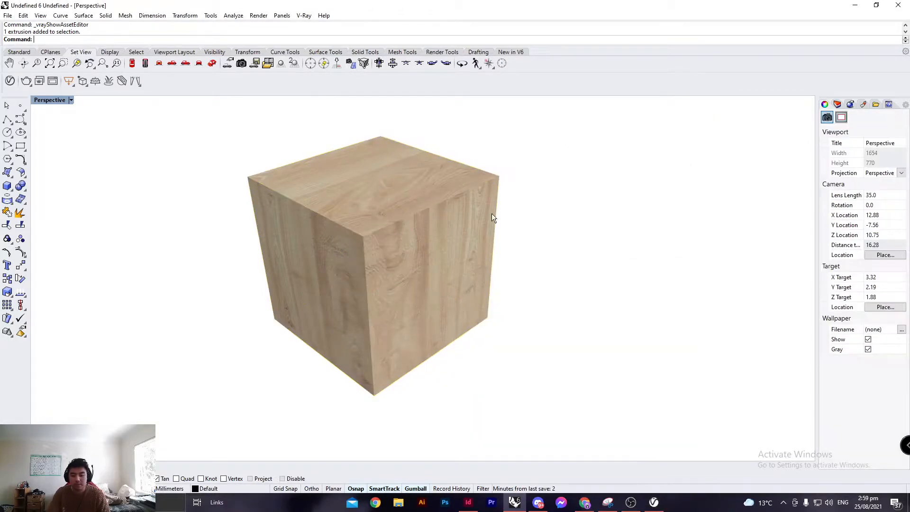
# Reopen the V-Ray Asset Editor and browse the Wood & Laminate library materials.
pyautogui.moveTo(442, 238); pyautogui.dragTo(540, 303, button='right')
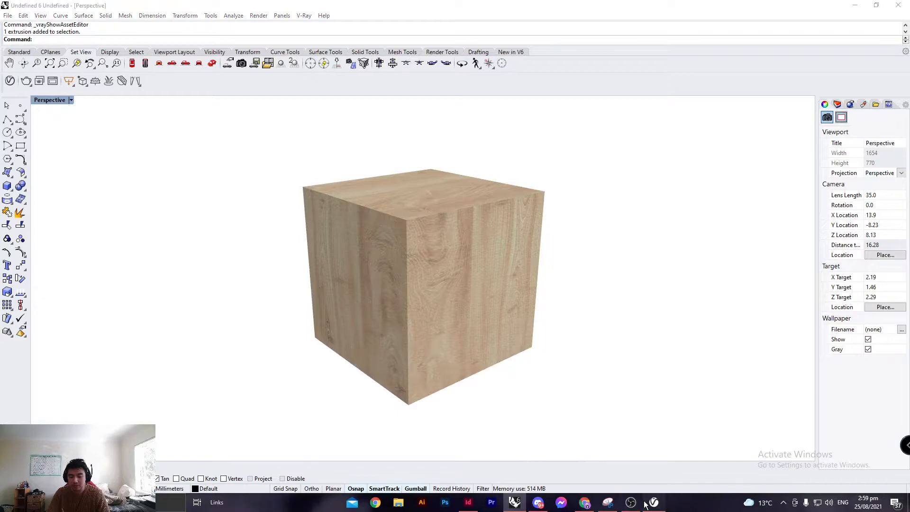
pyautogui.click(653, 501)
pyautogui.scroll(-5, 467, 328)
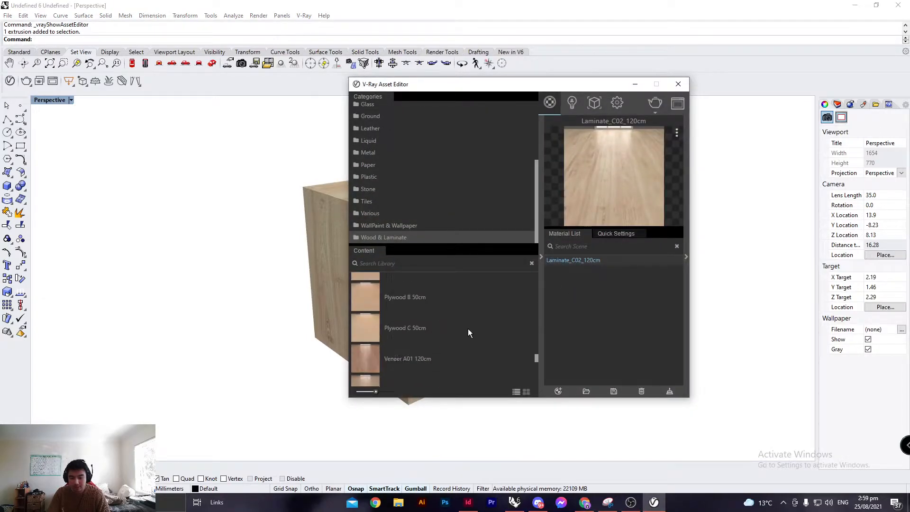
pyautogui.scroll(-5, 428, 294)
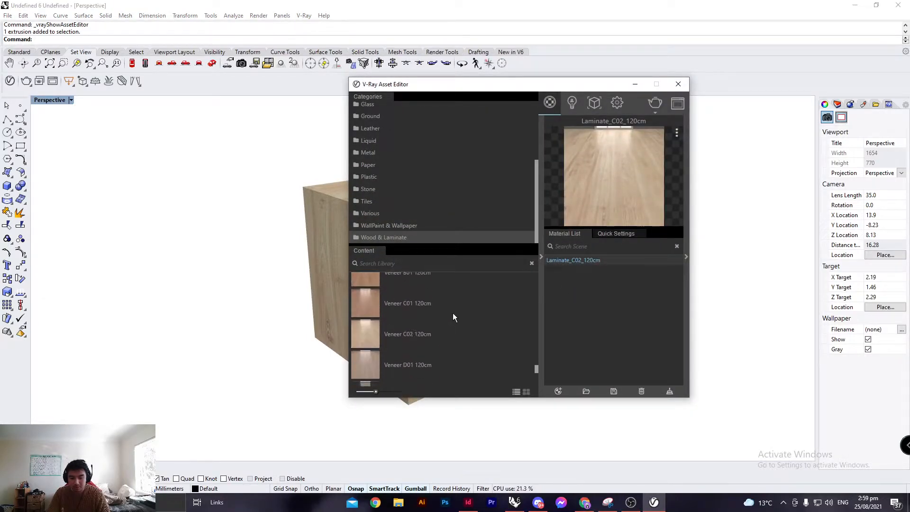
pyautogui.scroll(8, 452, 332)
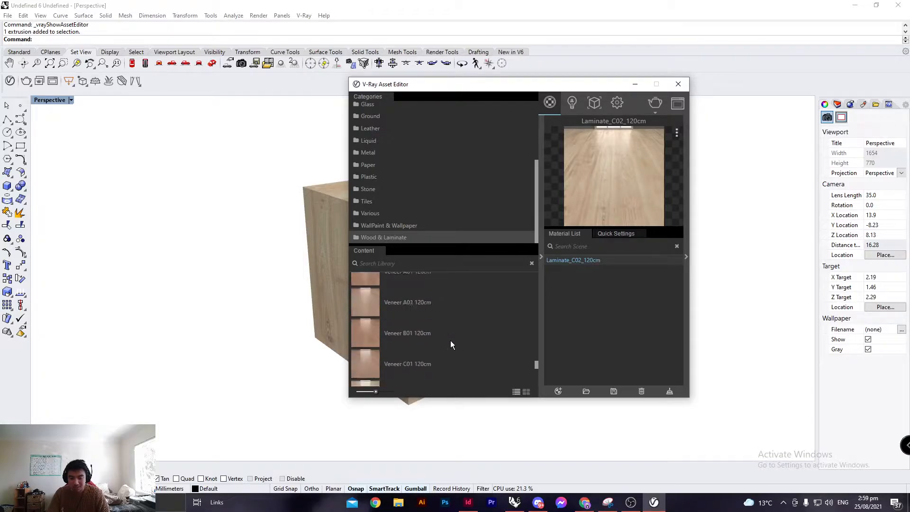
pyautogui.moveTo(558, 89); pyautogui.dragTo(311, 106)
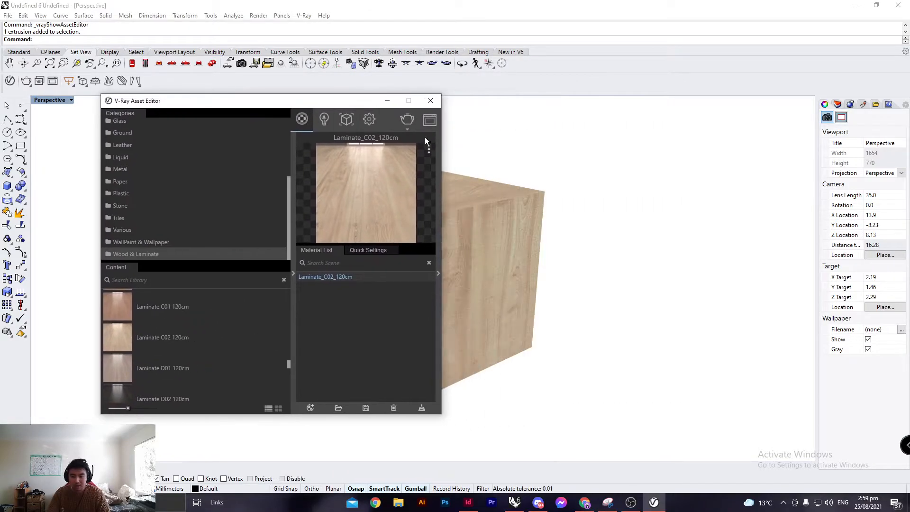
# Apply box texture mapping sized 100 by 100 by 100 to the cube, then undo the mapping.
pyautogui.click(491, 213)
pyautogui.press('Escape')
pyautogui.click(501, 212)
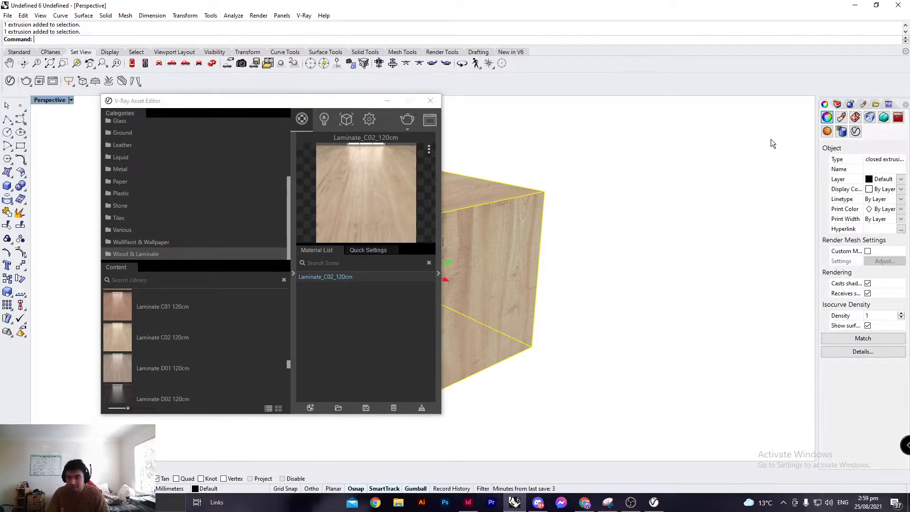
pyautogui.click(856, 118)
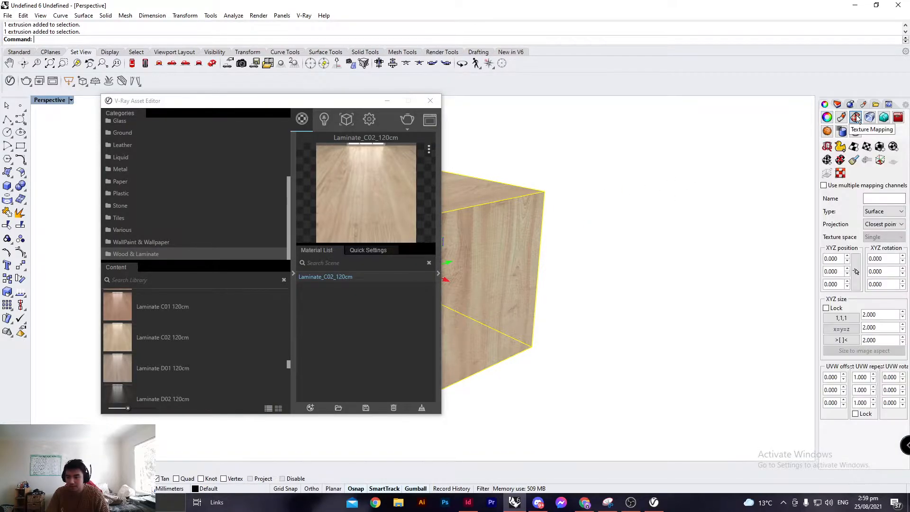
pyautogui.click(879, 147)
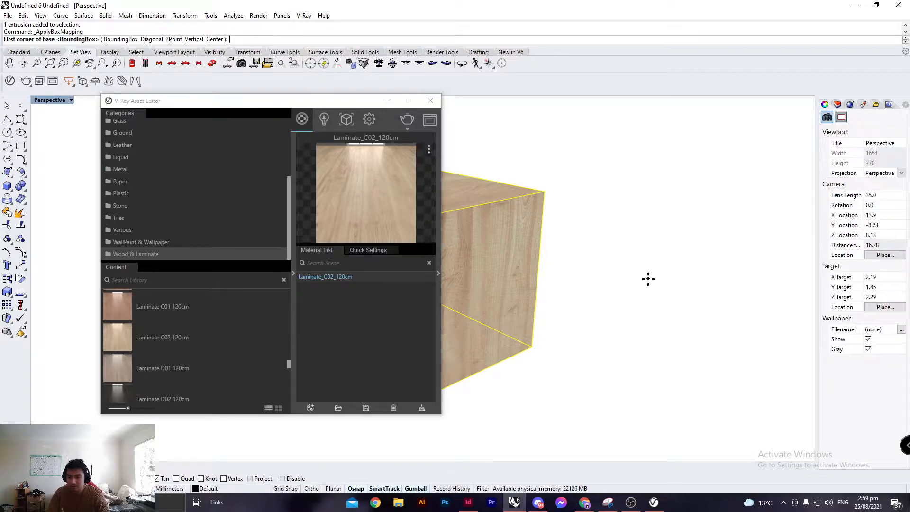
pyautogui.click(537, 347)
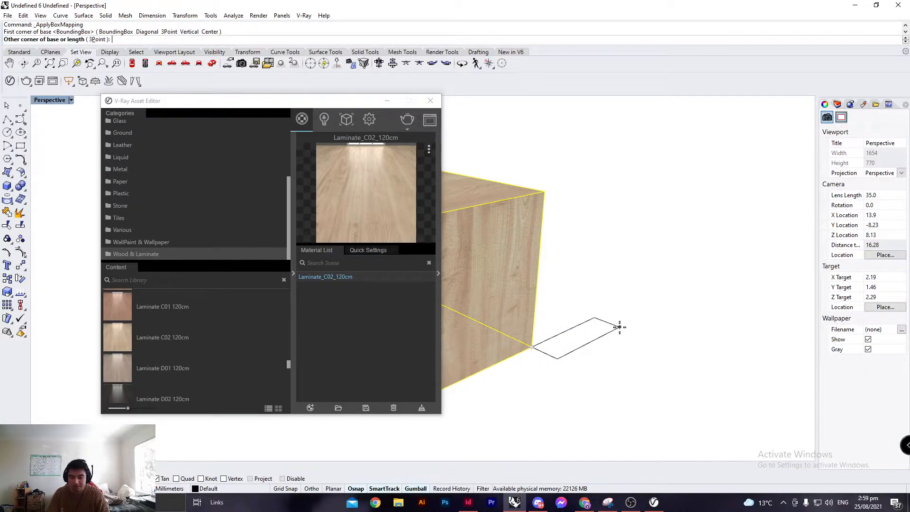
pyautogui.write('100')
pyautogui.press('Return')
pyautogui.press('Return')
pyautogui.write('100')
pyautogui.press('Return')
pyautogui.press('Return')
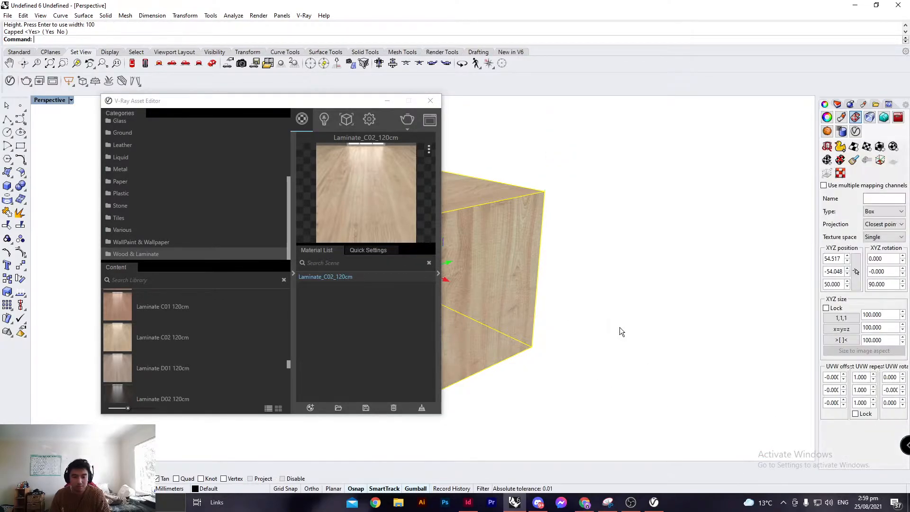
pyautogui.moveTo(619, 323); pyautogui.dragTo(544, 206, button='right')
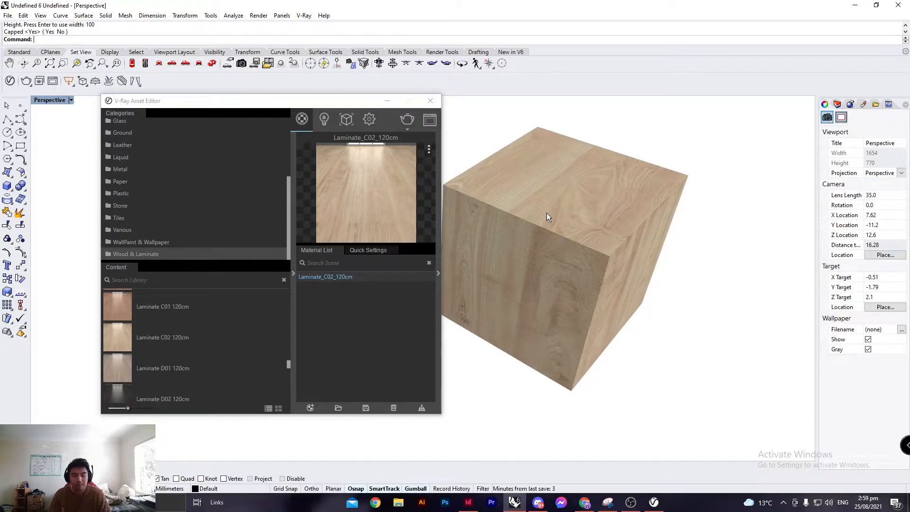
pyautogui.keyDown('shift'); pyautogui.moveTo(575, 223); pyautogui.dragTo(527, 214, button='right'); pyautogui.keyUp('shift')
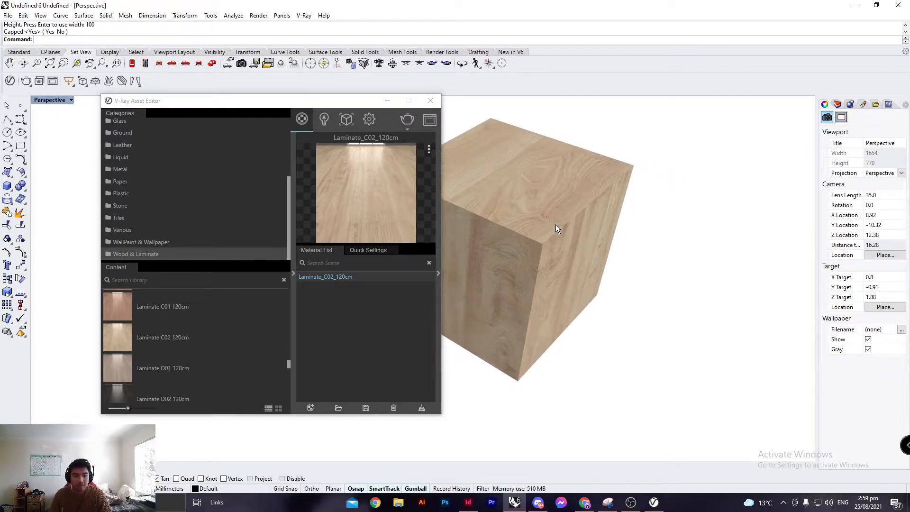
pyautogui.hotkey('ctrl', 'z')
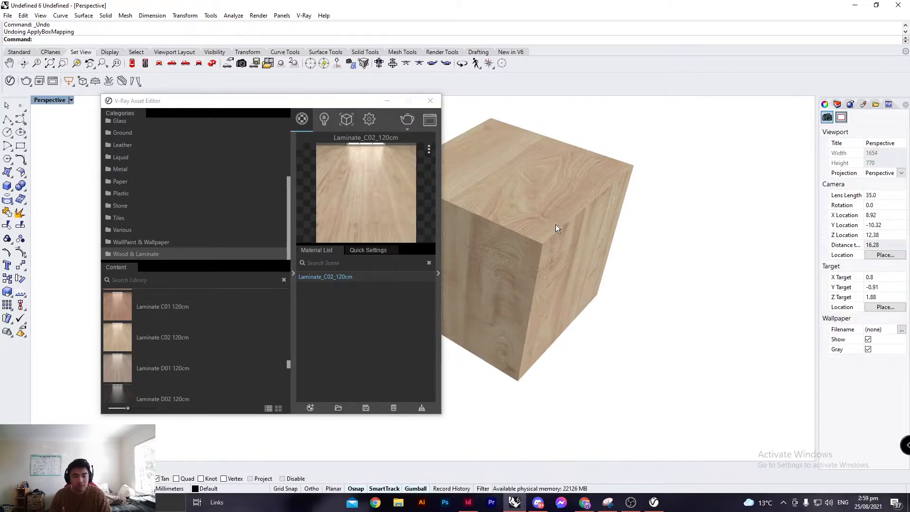
# Zoom to the selected cube and open the Render Output section of the V-Ray render settings.
pyautogui.click(555, 225)
pyautogui.write('zsa')
pyautogui.press('Return')
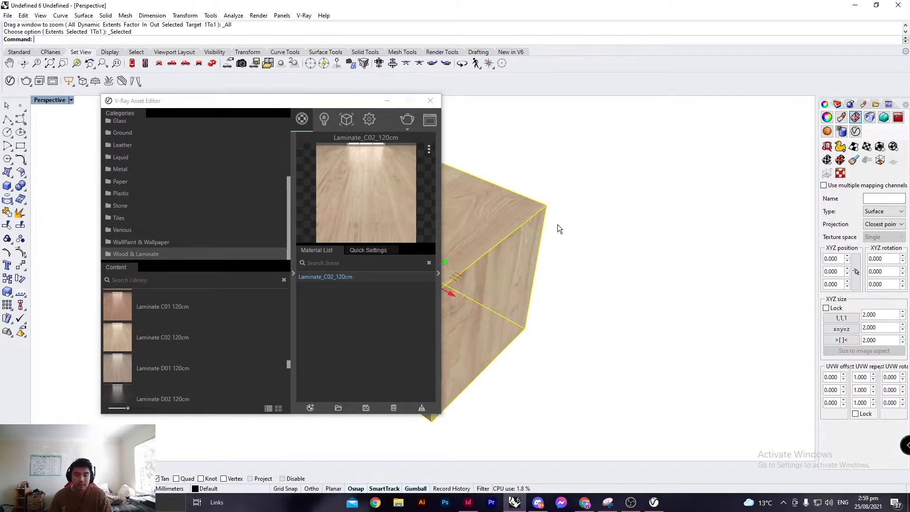
pyautogui.click(565, 232)
pyautogui.moveTo(564, 232); pyautogui.dragTo(546, 265, button='right')
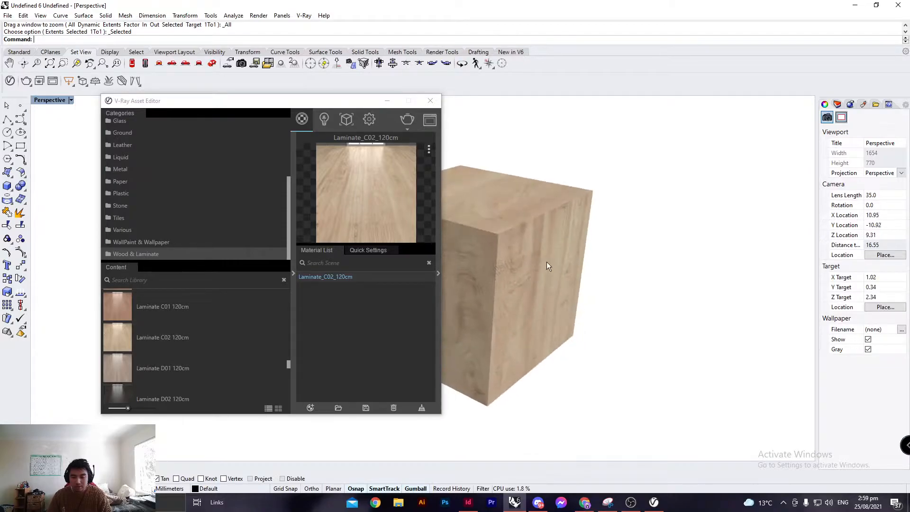
pyautogui.click(291, 258)
pyautogui.moveTo(335, 103); pyautogui.dragTo(128, 92)
pyautogui.click(155, 107)
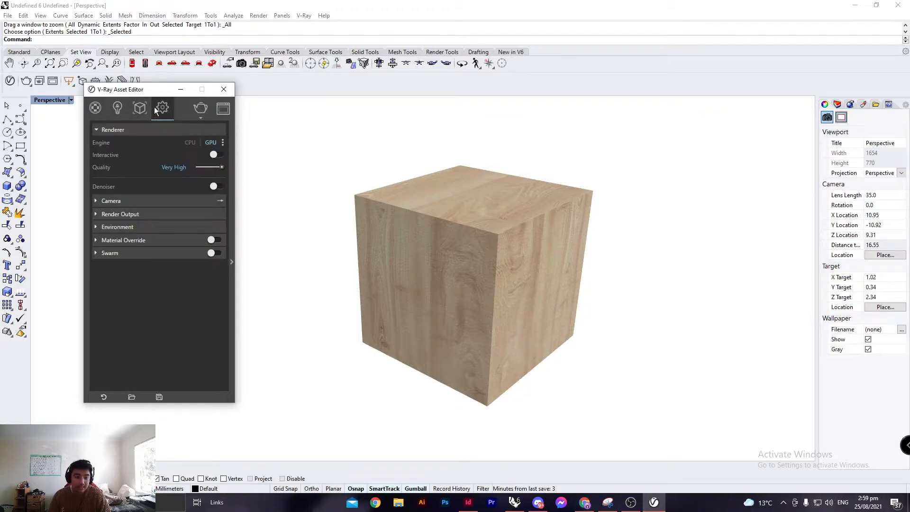
pyautogui.click(141, 215)
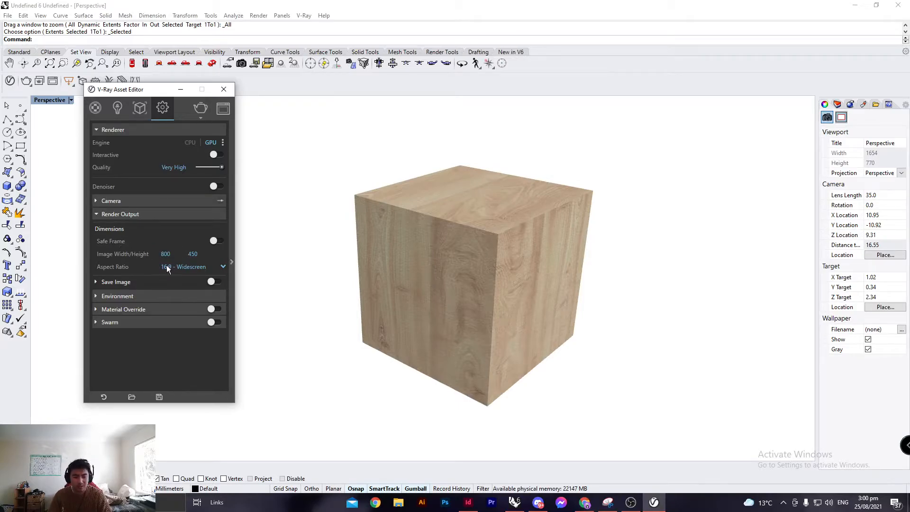
# Inspect the render output aspect ratio options and the image width and height fields.
pyautogui.click(186, 264)
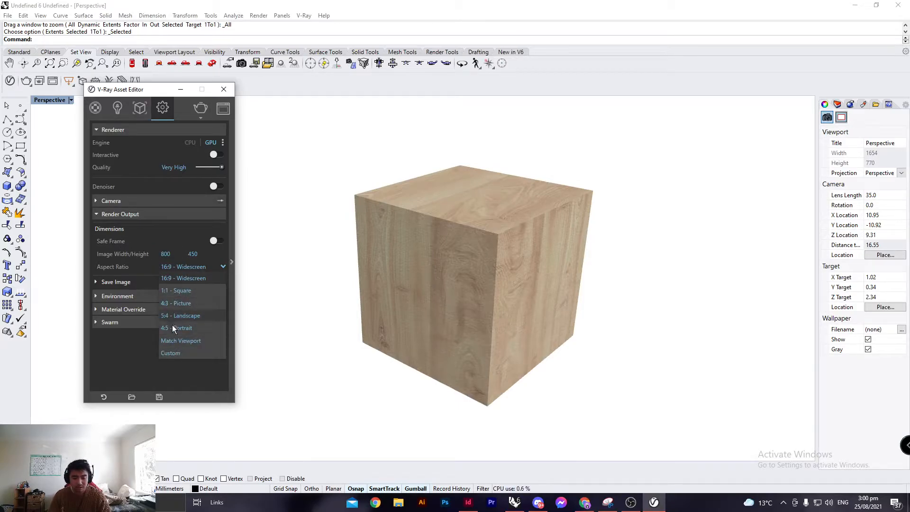
pyautogui.click(128, 336)
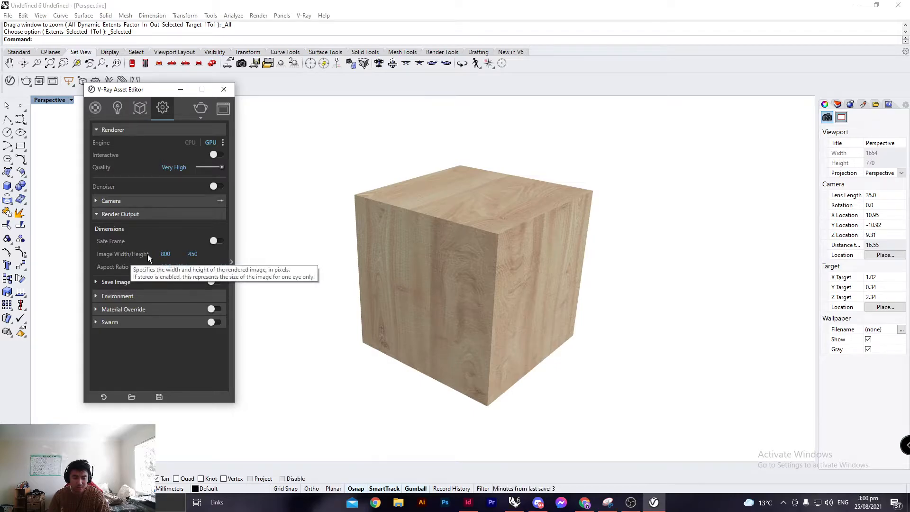
pyautogui.click(166, 254)
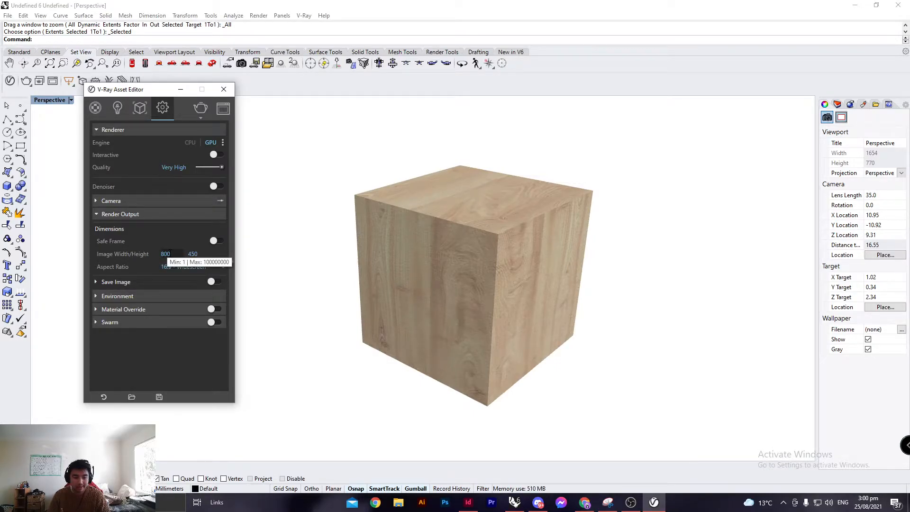
pyautogui.doubleClick(165, 254)
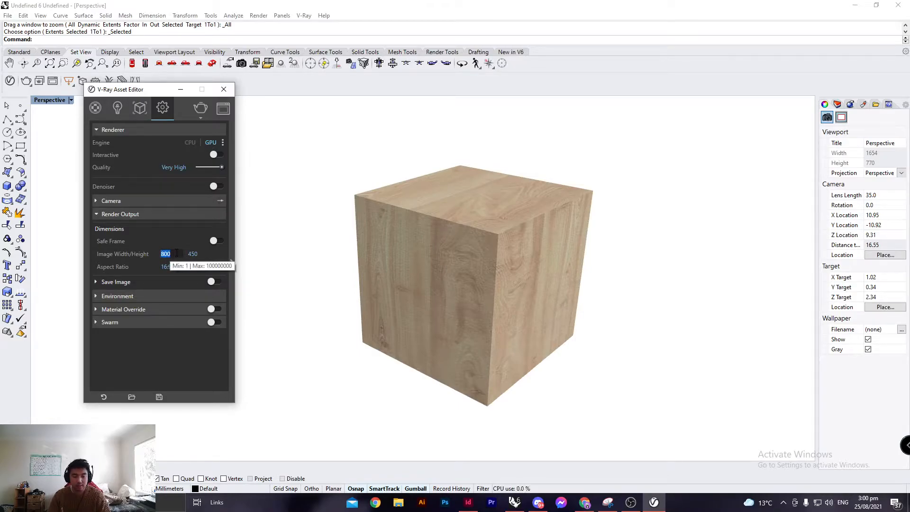
pyautogui.click(152, 254)
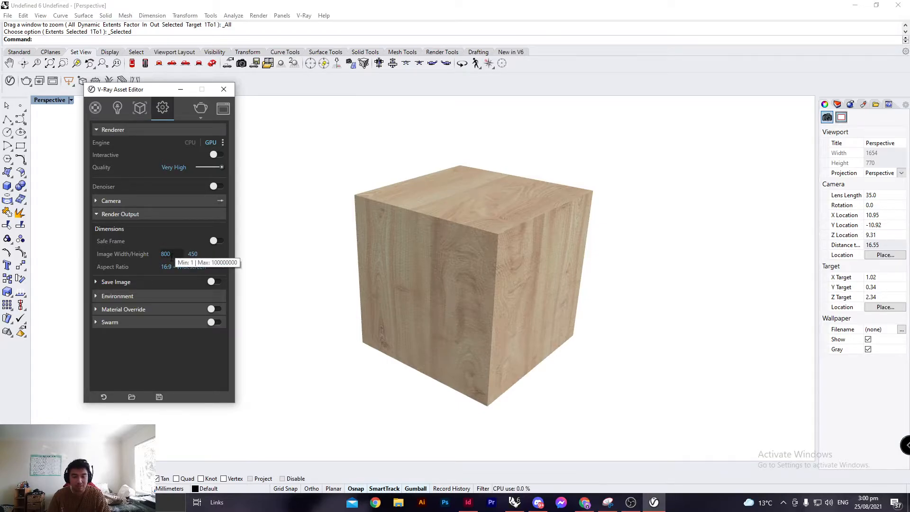
pyautogui.moveTo(525, 199); pyautogui.dragTo(416, 204, button='right')
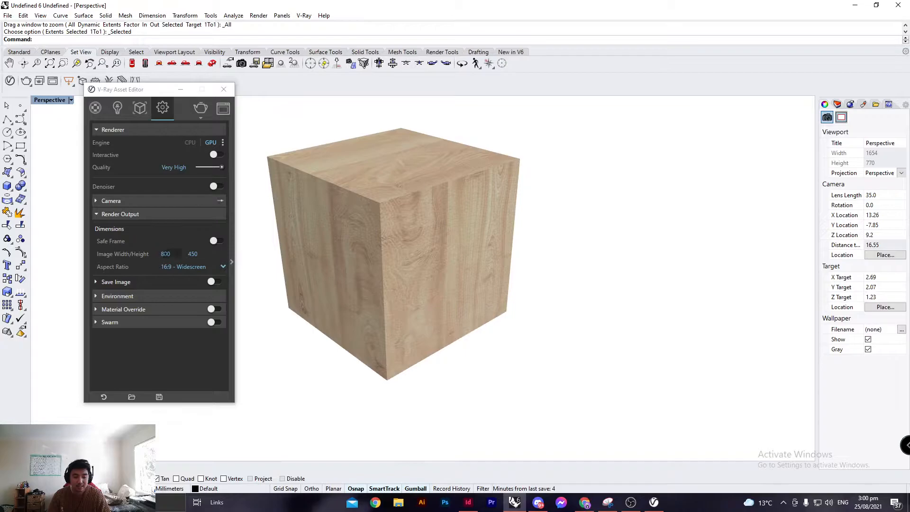
pyautogui.doubleClick(164, 254)
pyautogui.click(175, 254)
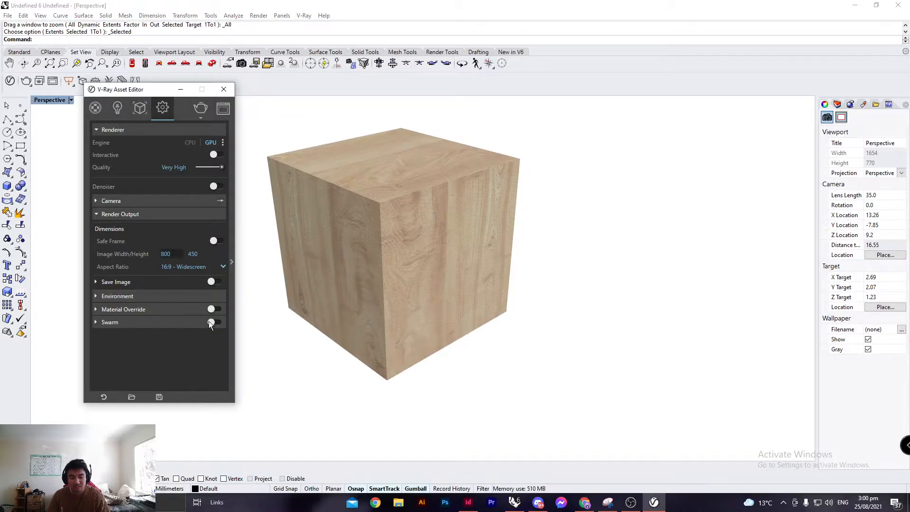
pyautogui.click(160, 345)
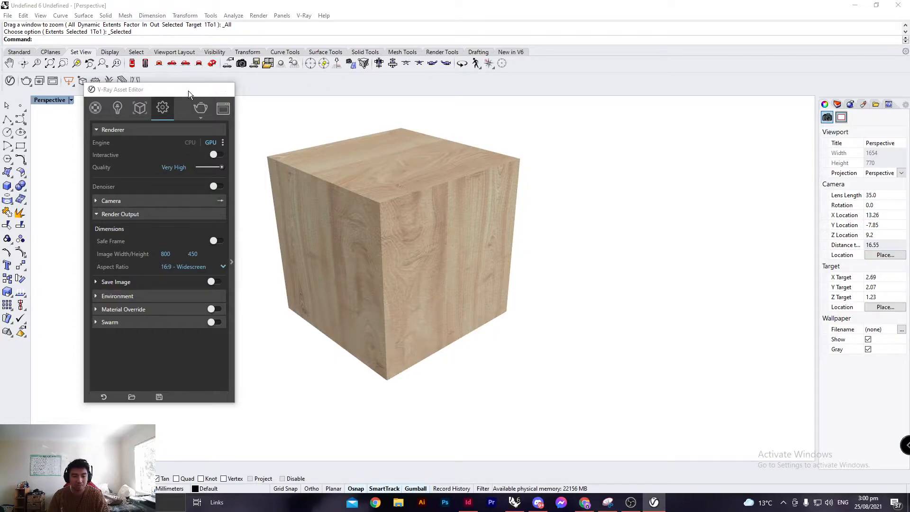
# Close the Asset Editor and save the current perspective view as the named view Perspective_01.
pyautogui.click(189, 90)
pyautogui.keyDown('shift'); pyautogui.moveTo(347, 154); pyautogui.dragTo(356, 183, button='right'); pyautogui.keyUp('shift')
pyautogui.moveTo(285, 137); pyautogui.dragTo(312, 155, button='right')
pyautogui.keyDown('shift'); pyautogui.moveTo(345, 186); pyautogui.dragTo(321, 159, button='right'); pyautogui.keyUp('shift')
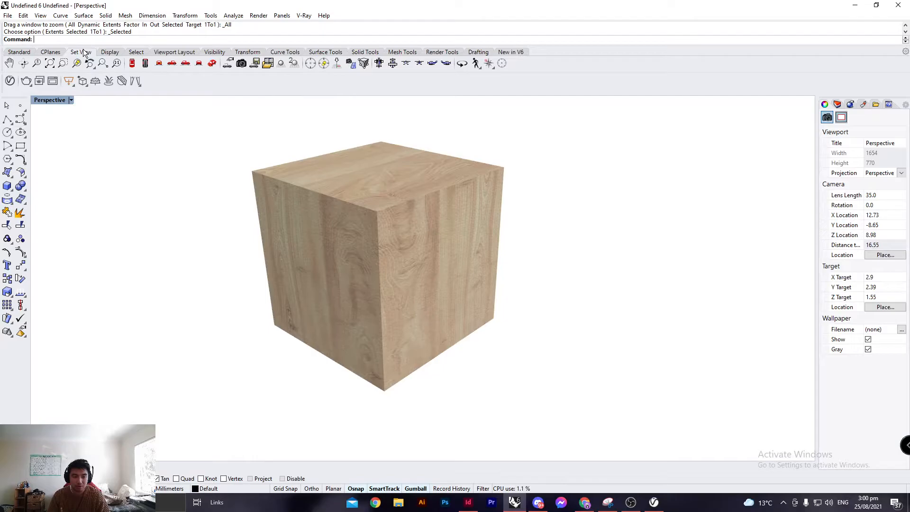
pyautogui.click(241, 63)
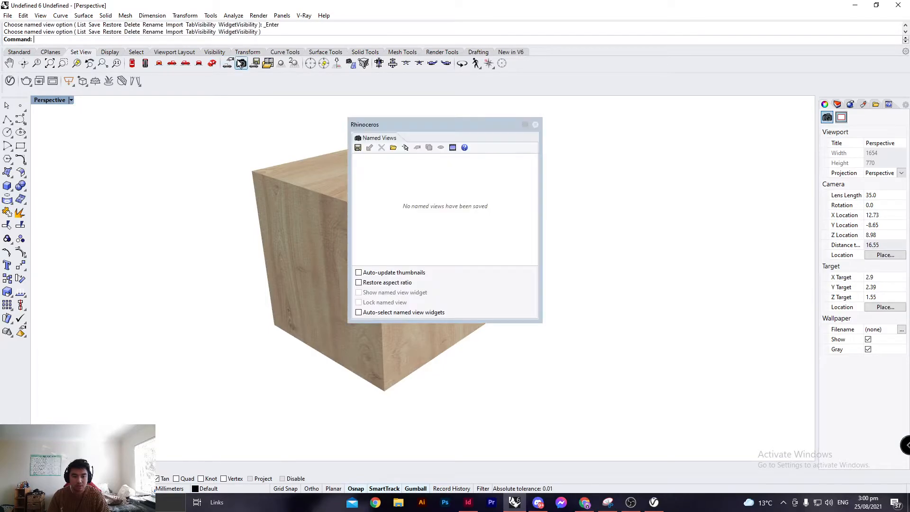
pyautogui.moveTo(385, 122); pyautogui.dragTo(520, 121)
pyautogui.moveTo(311, 161); pyautogui.dragTo(344, 172, button='right')
pyautogui.click(492, 147)
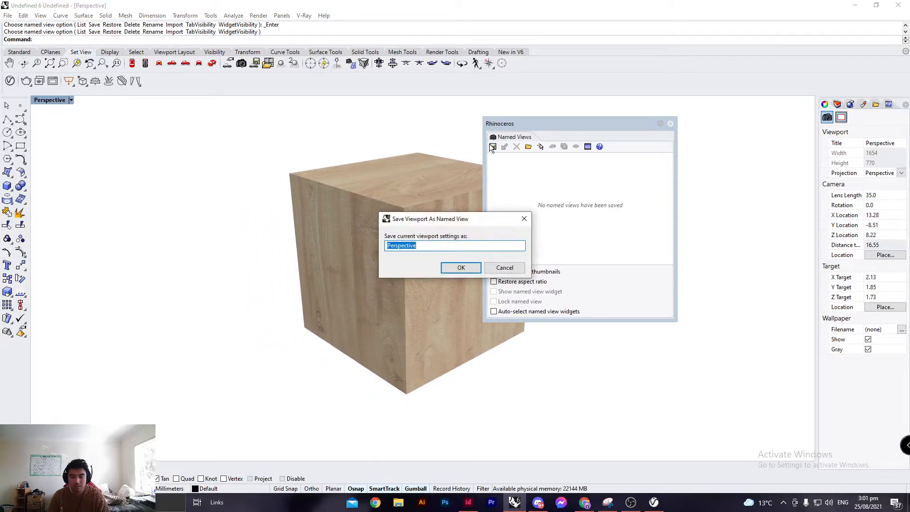
pyautogui.press('End')
pyautogui.write('_01')
pyautogui.press('Return')
# Restore the named view Perspective_01 from the Named Views panel.
pyautogui.scroll(-20, 277, 229)
pyautogui.keyDown('shift'); pyautogui.moveTo(265, 228); pyautogui.dragTo(634, 203, button='right'); pyautogui.keyUp('shift')
pyautogui.moveTo(307, 237); pyautogui.dragTo(485, 238, button='right')
pyautogui.moveTo(323, 252); pyautogui.dragTo(527, 228, button='right')
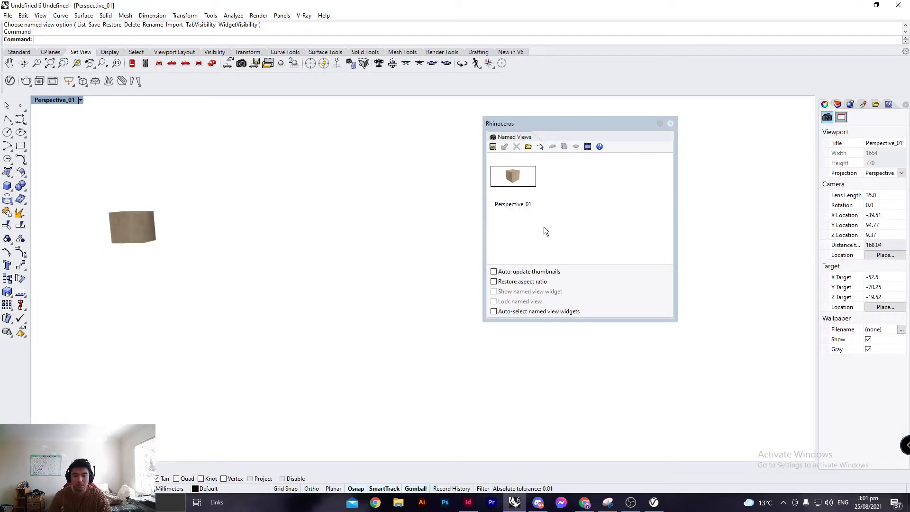
pyautogui.doubleClick(516, 181)
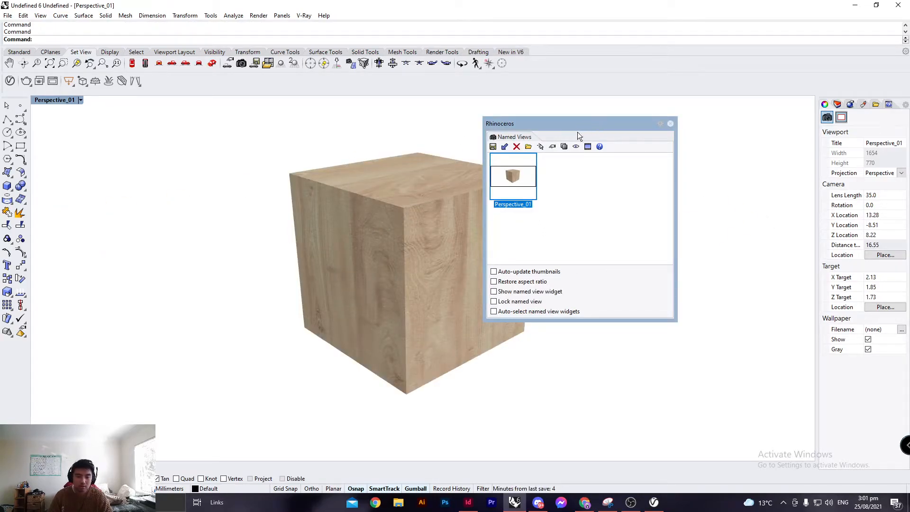
# Select all objects, zoom to them, and restore the named view Perspective_01 once more.
pyautogui.scroll(-10, 328, 239)
pyautogui.scroll(-20, 316, 243)
pyautogui.keyDown('shift'); pyautogui.moveTo(303, 254); pyautogui.dragTo(410, 240, button='right'); pyautogui.keyUp('shift')
pyautogui.keyDown('shift'); pyautogui.moveTo(217, 252); pyautogui.dragTo(570, 208, button='right'); pyautogui.keyUp('shift')
pyautogui.keyDown('shift'); pyautogui.moveTo(436, 240); pyautogui.dragTo(412, 238, button='right'); pyautogui.keyUp('shift')
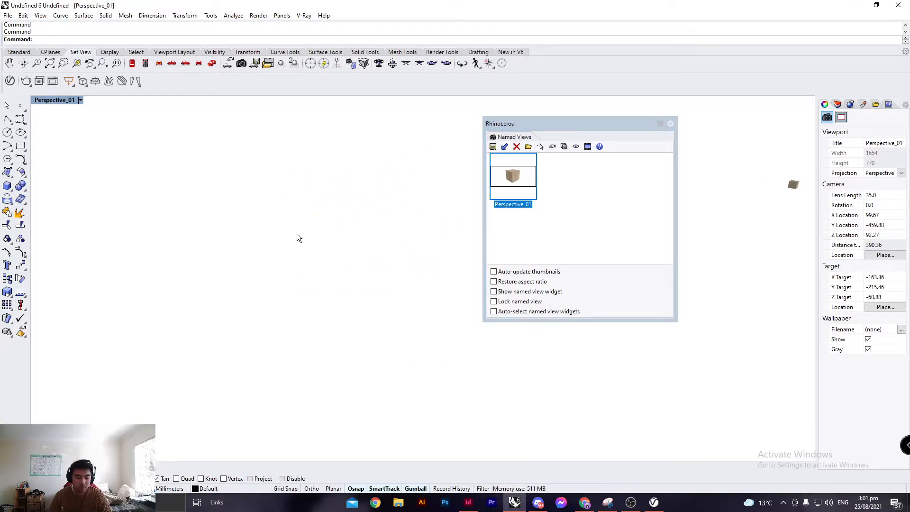
pyautogui.hotkey('ctrl', 'a')
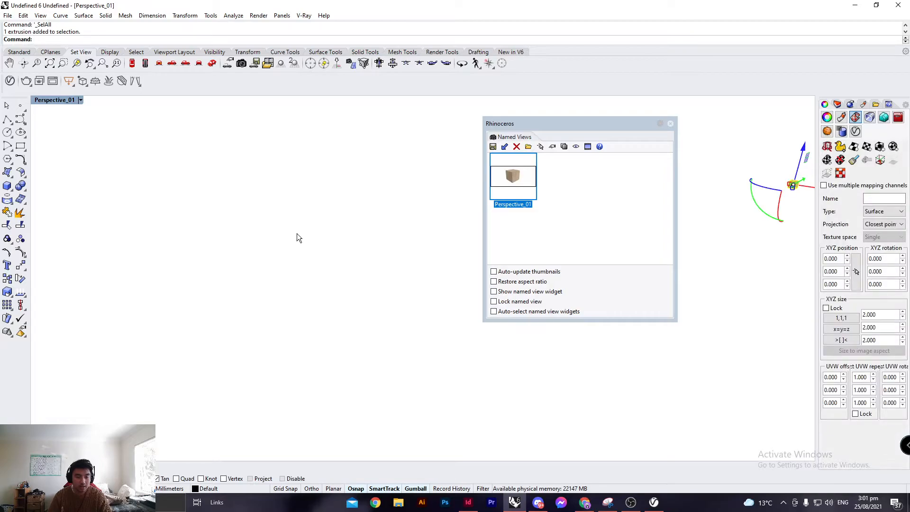
pyautogui.write('ZSA')
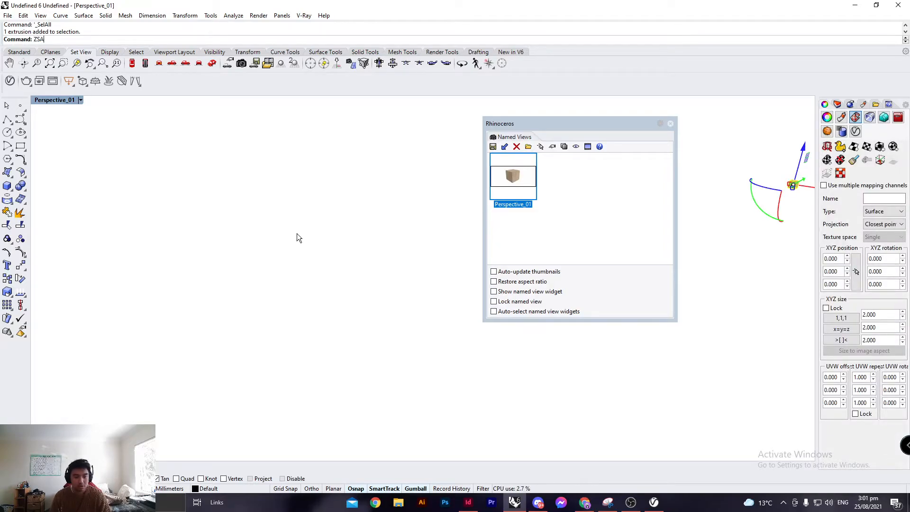
pyautogui.press('Return')
pyautogui.doubleClick(499, 179)
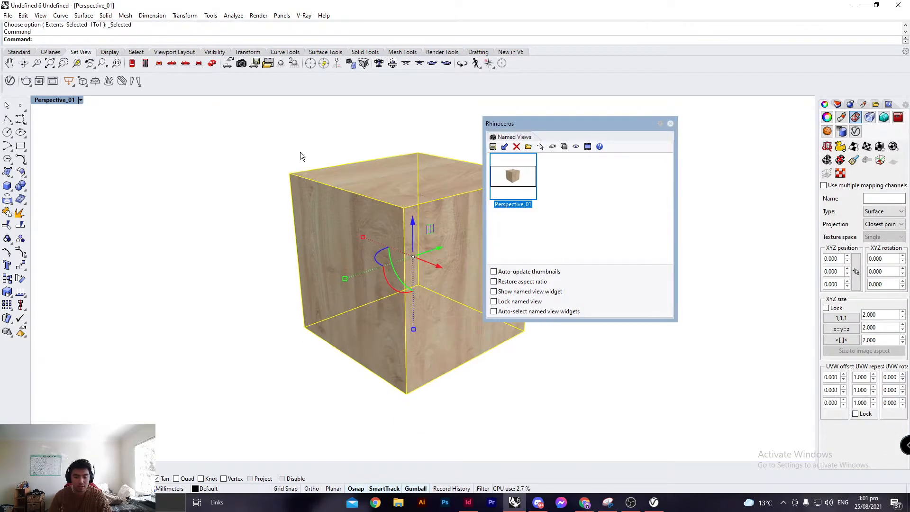
pyautogui.click(325, 158)
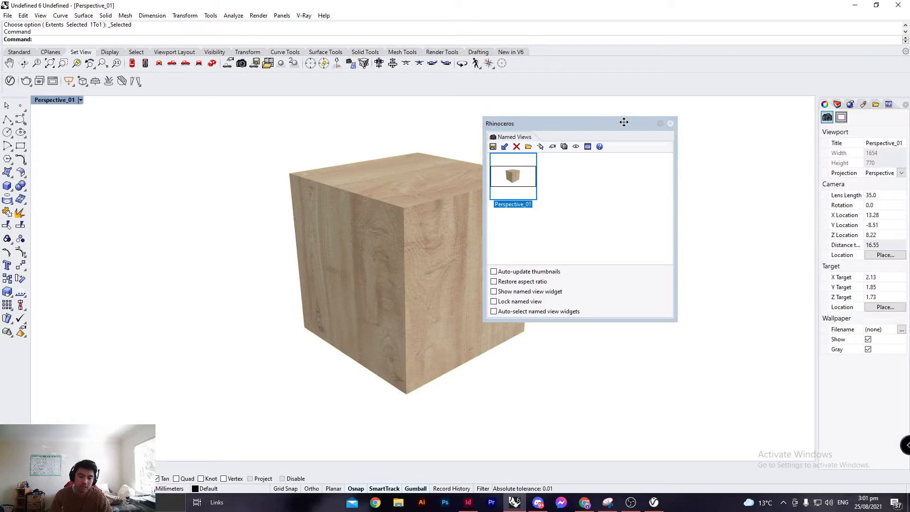
# Close the Named Views panel.
pyautogui.moveTo(606, 124); pyautogui.dragTo(456, 126)
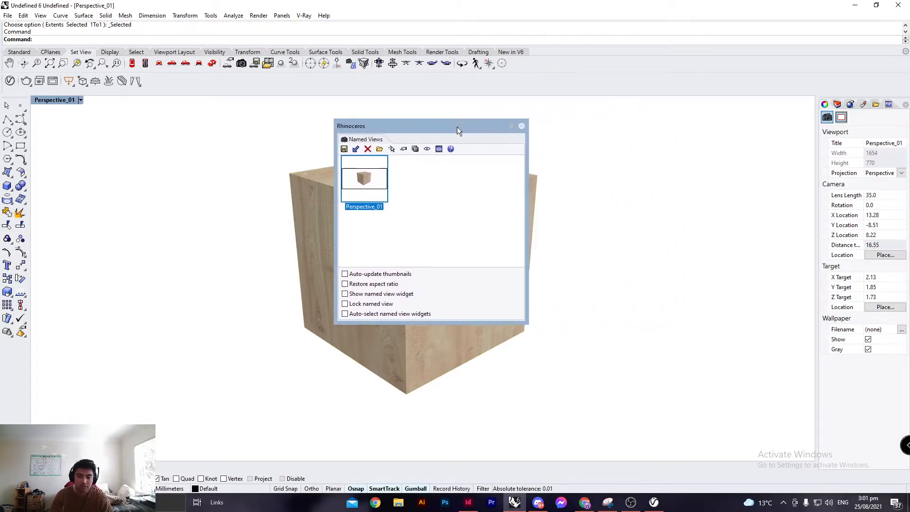
pyautogui.click(521, 126)
pyautogui.moveTo(520, 127); pyautogui.dragTo(505, 187, button='right')
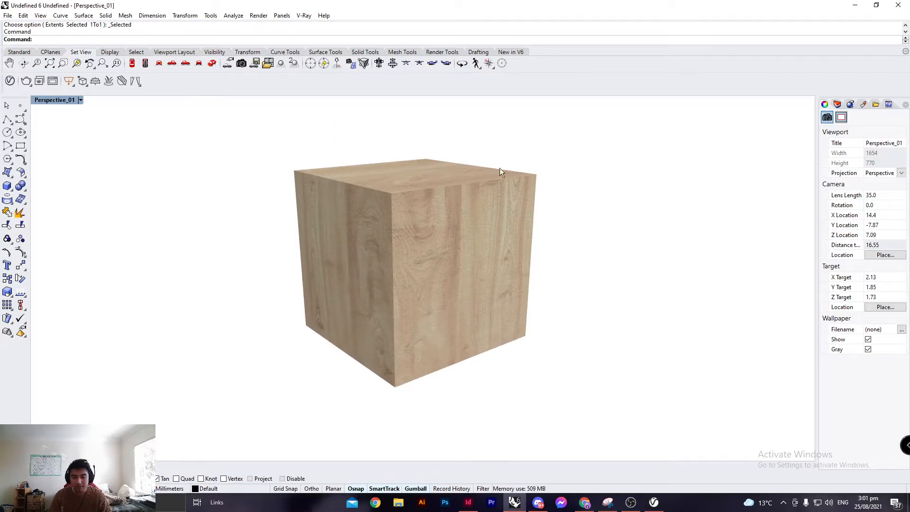
# Open the V-Ray Asset Editor, start an interactive render of the perspective view, and close the frame buffer.
pyautogui.click(10, 81)
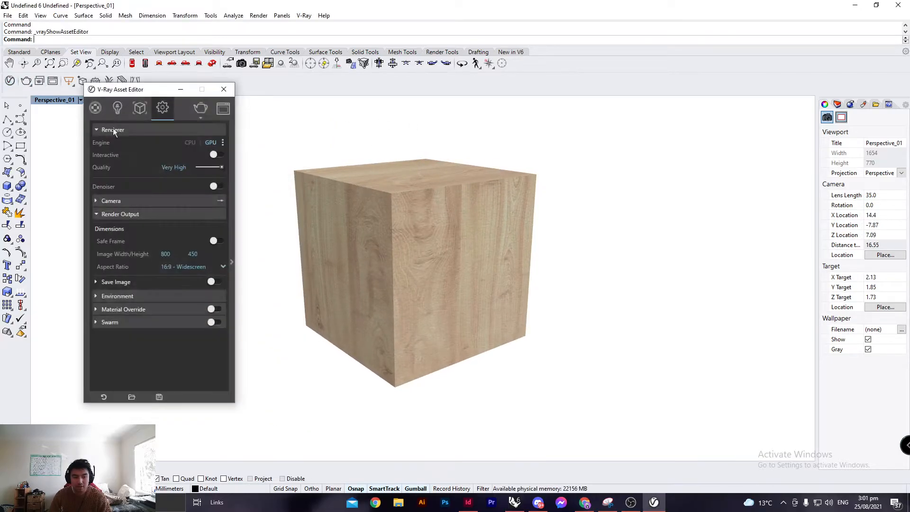
pyautogui.click(200, 117)
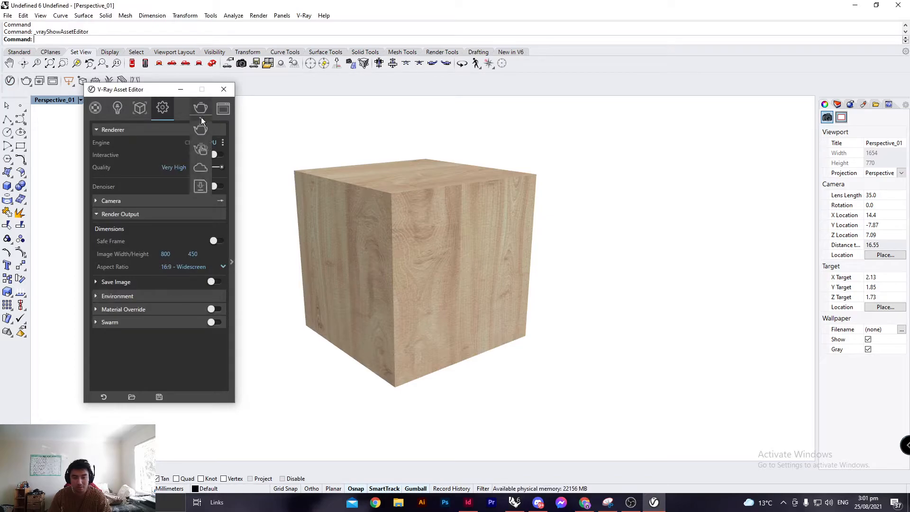
pyautogui.click(203, 153)
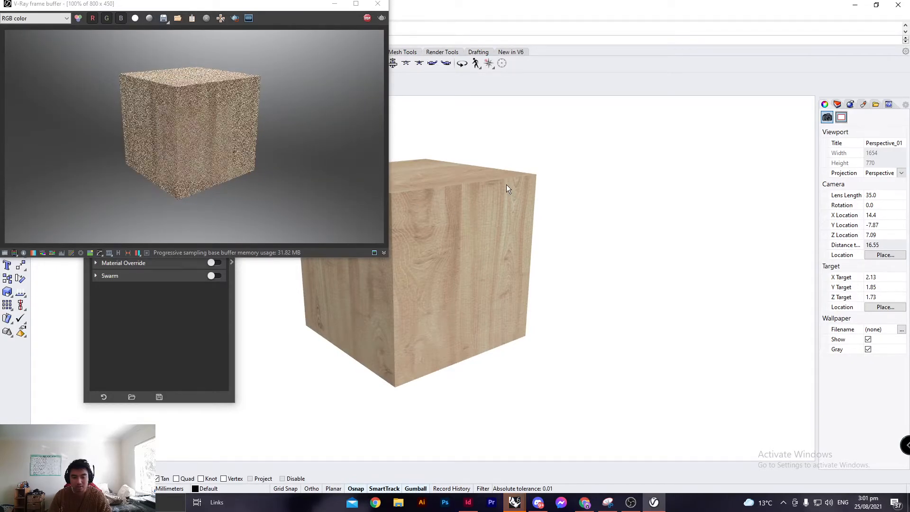
pyautogui.moveTo(482, 172); pyautogui.dragTo(521, 211, button='right')
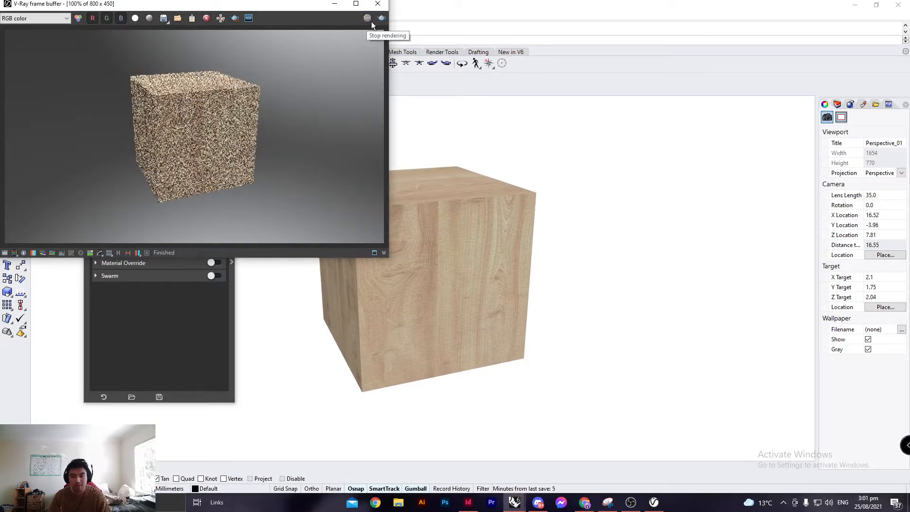
pyautogui.click(377, 4)
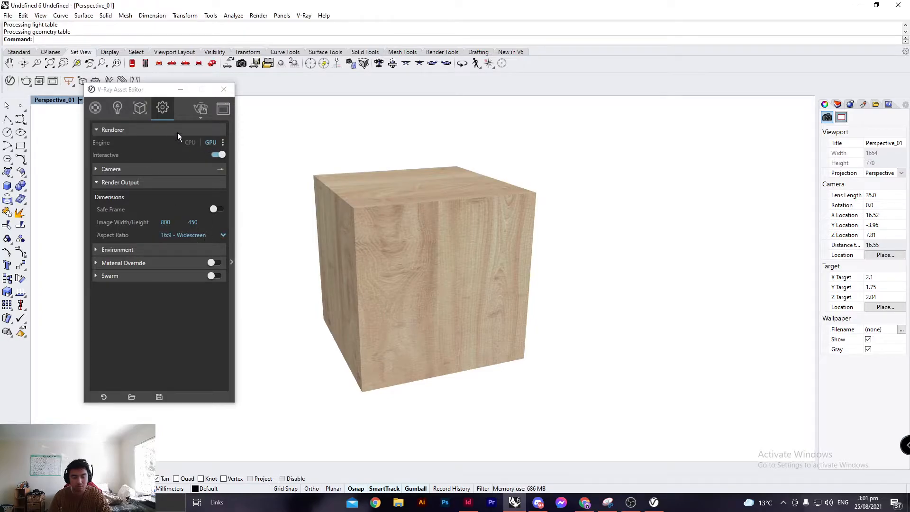
# Render the view with V-Ray at 800 × 450 and close the frame buffer.
pyautogui.click(197, 119)
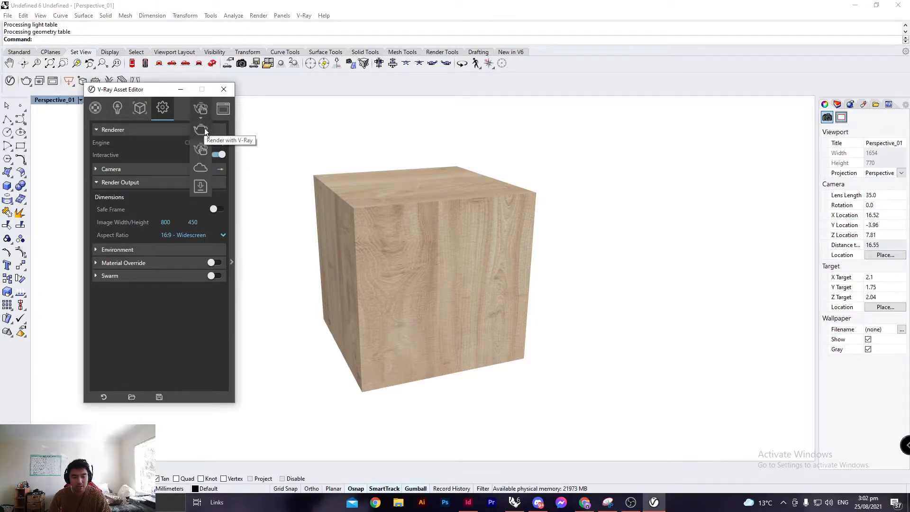
pyautogui.click(198, 129)
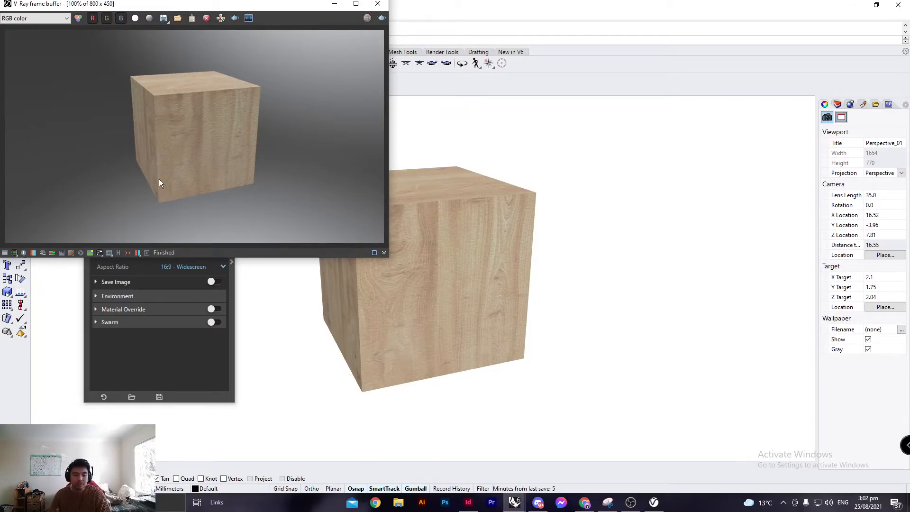
pyautogui.click(377, 3)
# Set the image width to 2000 and render the view with V-Ray at 2000 × 1125.
pyautogui.click(168, 253)
pyautogui.doubleClick(171, 253)
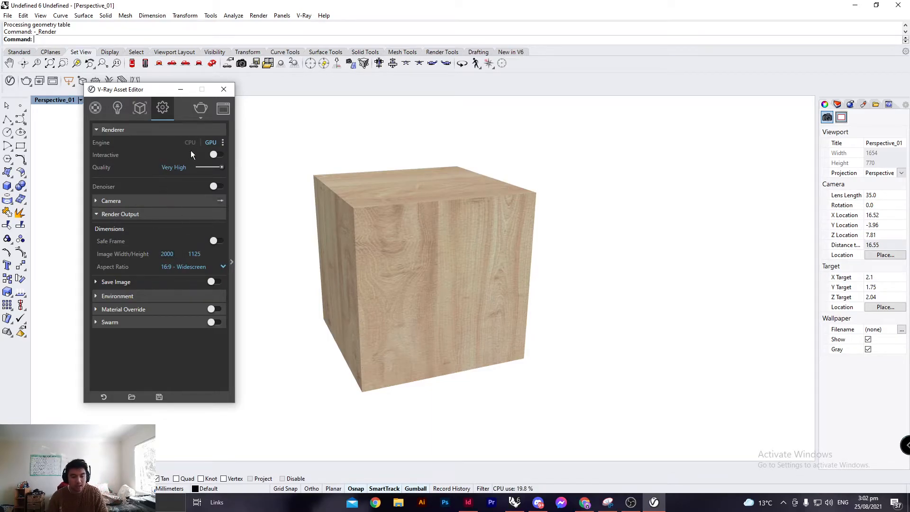
pyautogui.click(198, 105)
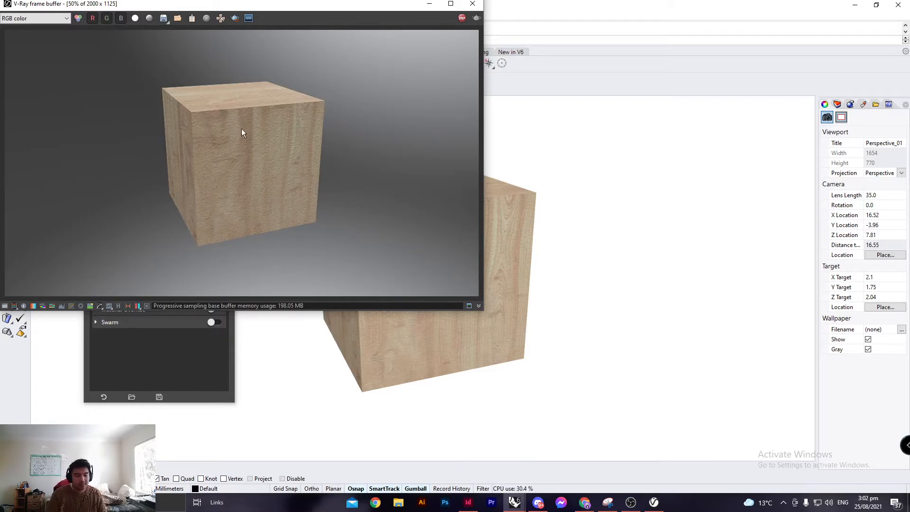
pyautogui.moveTo(252, 7); pyautogui.dragTo(257, 10)
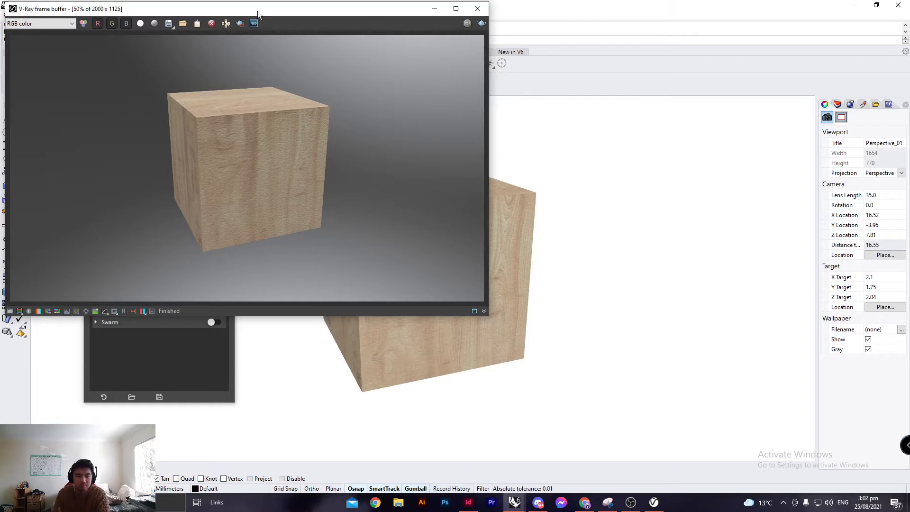
pyautogui.moveTo(239, 11); pyautogui.dragTo(252, 13)
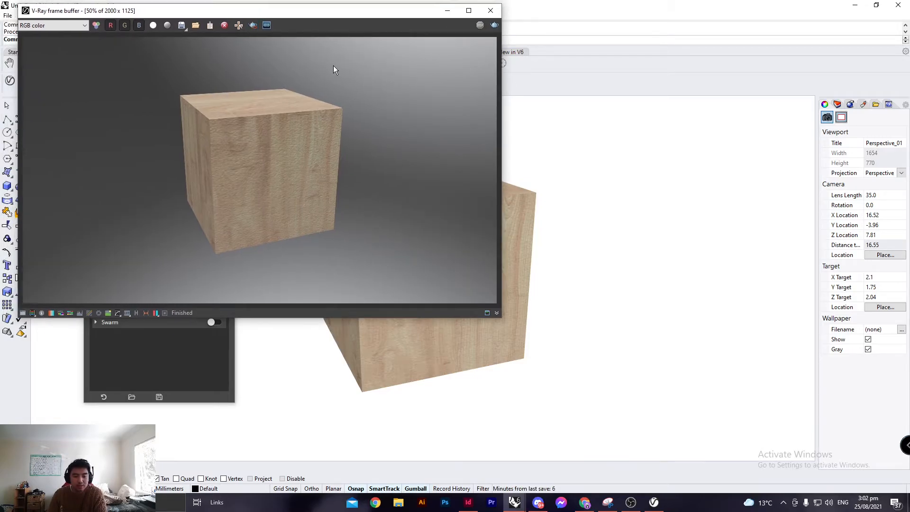
# Save the rendered image as test_render03 in PNG format in the practice_render folder.
pyautogui.click(183, 26)
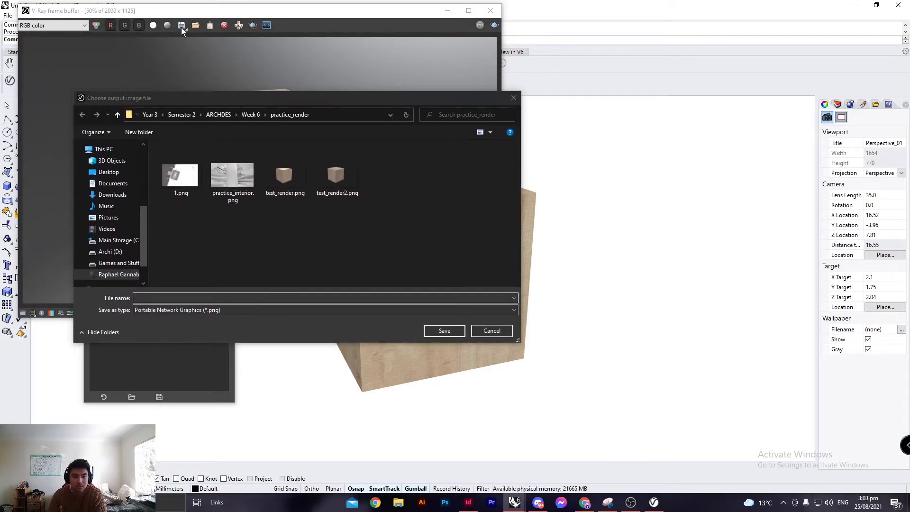
pyautogui.moveTo(217, 101); pyautogui.dragTo(222, 50)
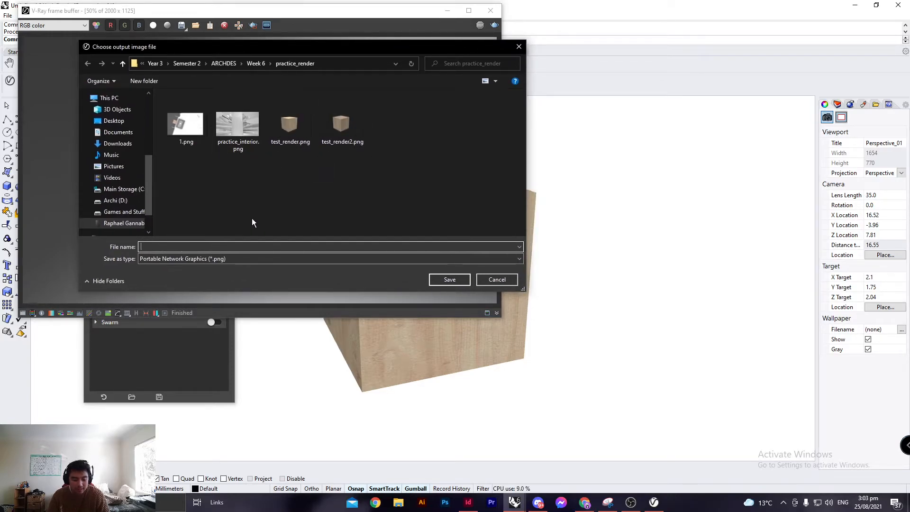
pyautogui.write('test_render')
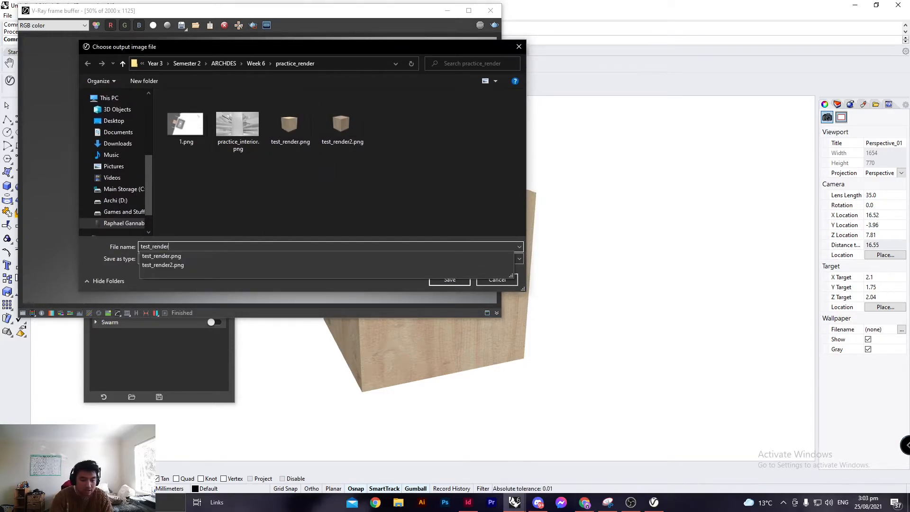
pyautogui.write('03')
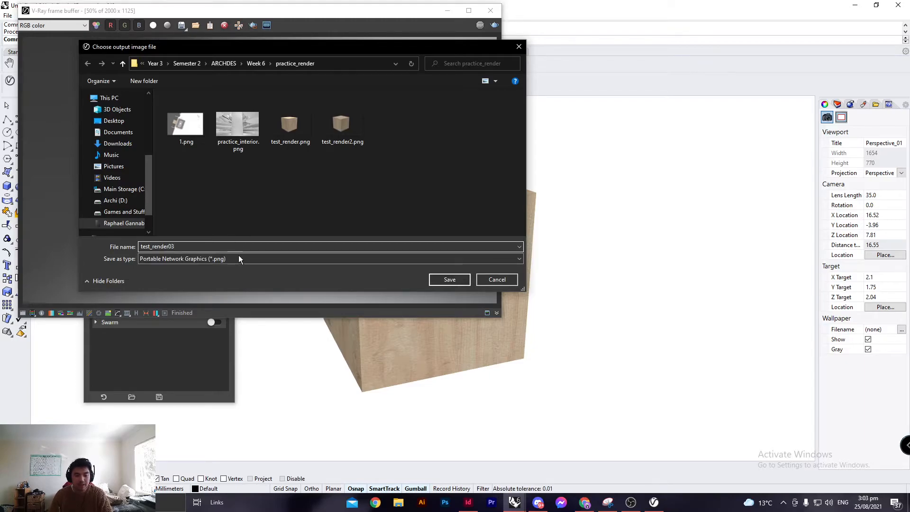
pyautogui.click(240, 258)
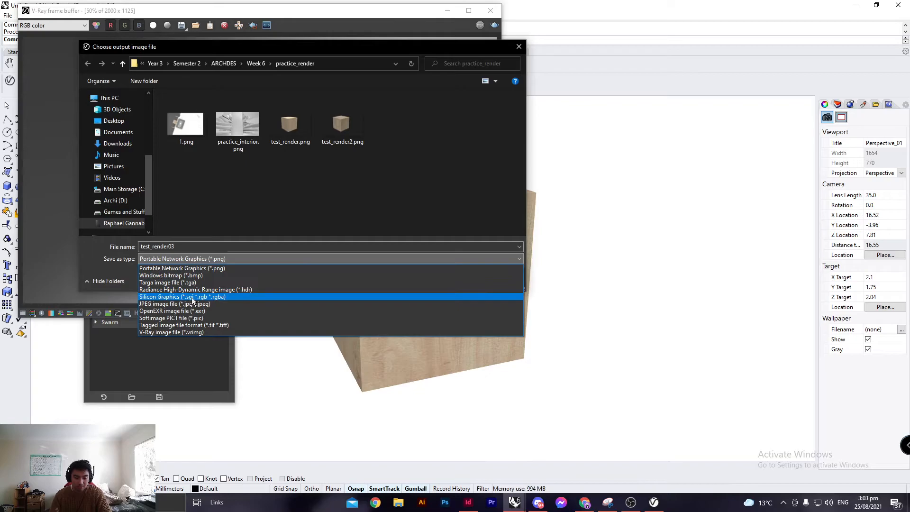
pyautogui.click(227, 255)
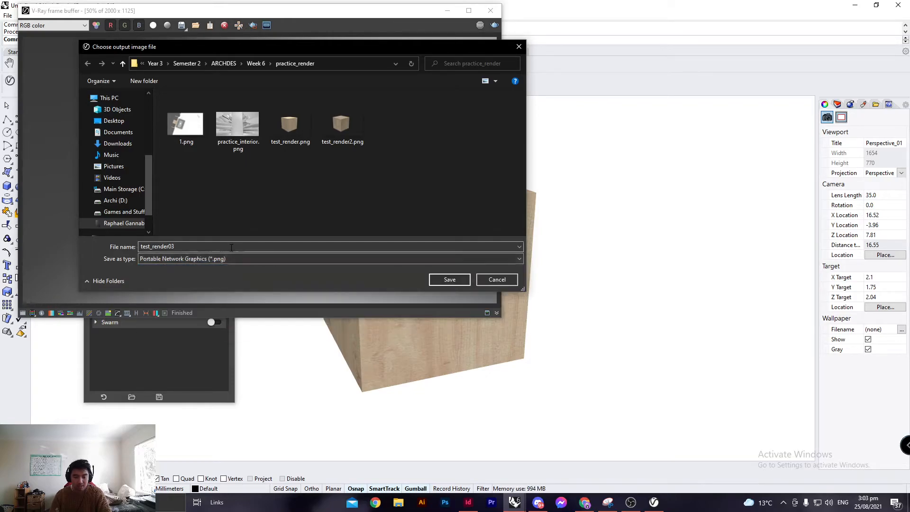
pyautogui.click(440, 280)
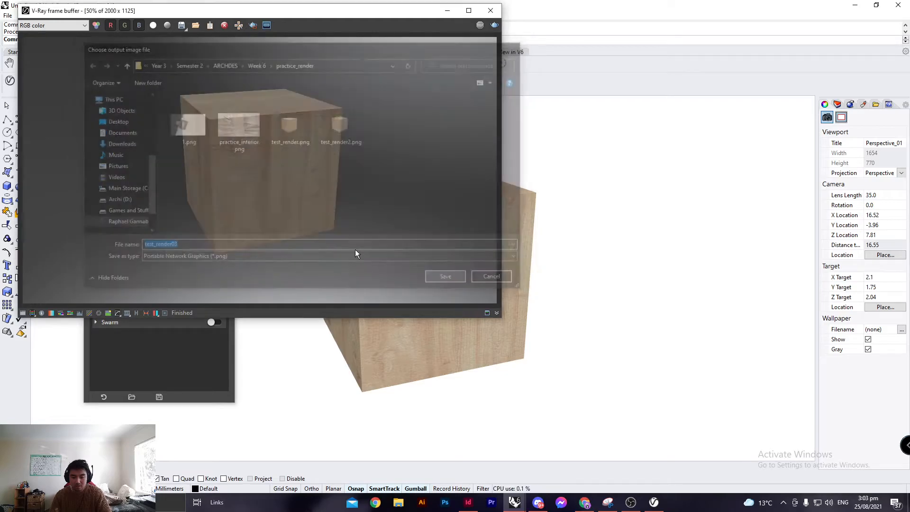
# Open the saved test_render03.png from the practice_render folder to check it, then close it and the frame buffer.
pyautogui.click(398, 502)
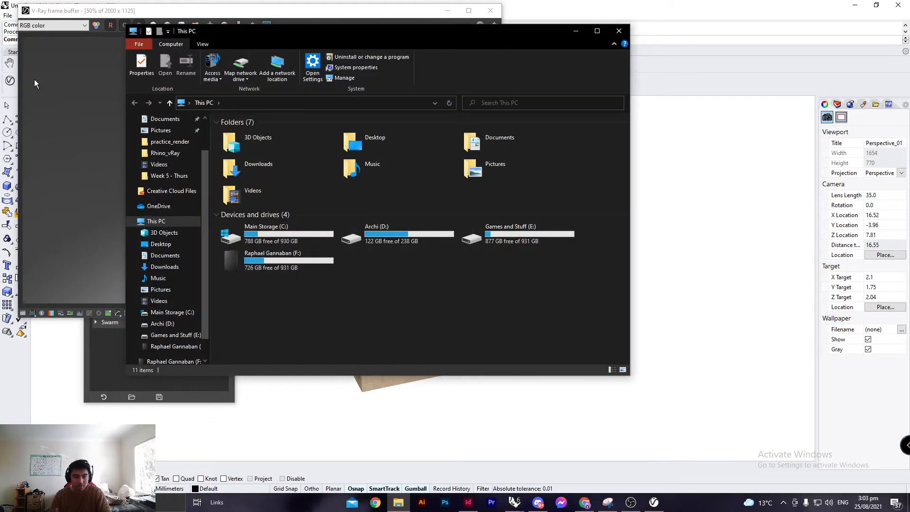
pyautogui.moveTo(310, 31); pyautogui.dragTo(0, 63)
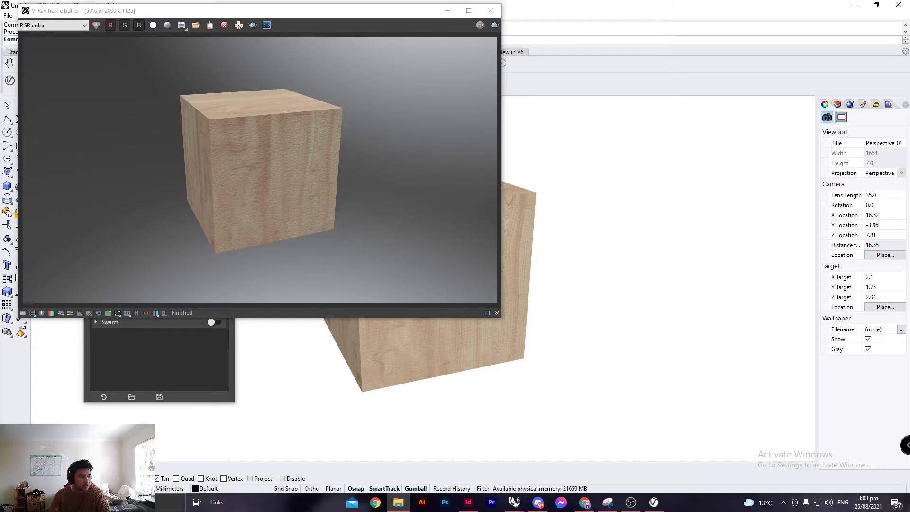
pyautogui.moveTo(0, 137); pyautogui.dragTo(432, 77)
pyautogui.doubleClick(286, 178)
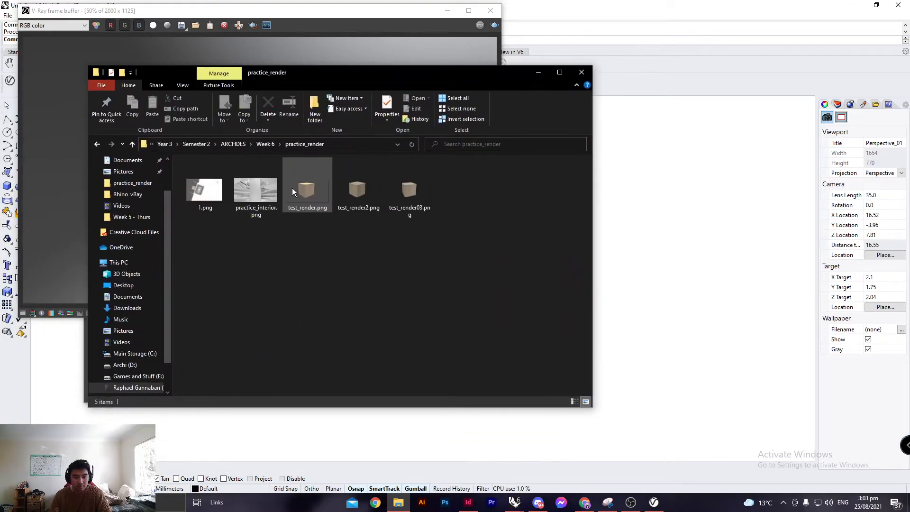
pyautogui.doubleClick(412, 201)
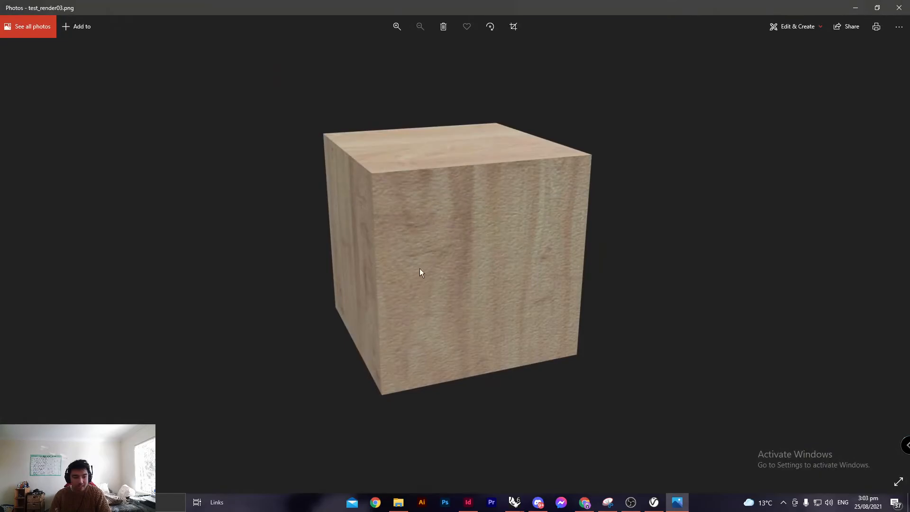
pyautogui.click(899, 7)
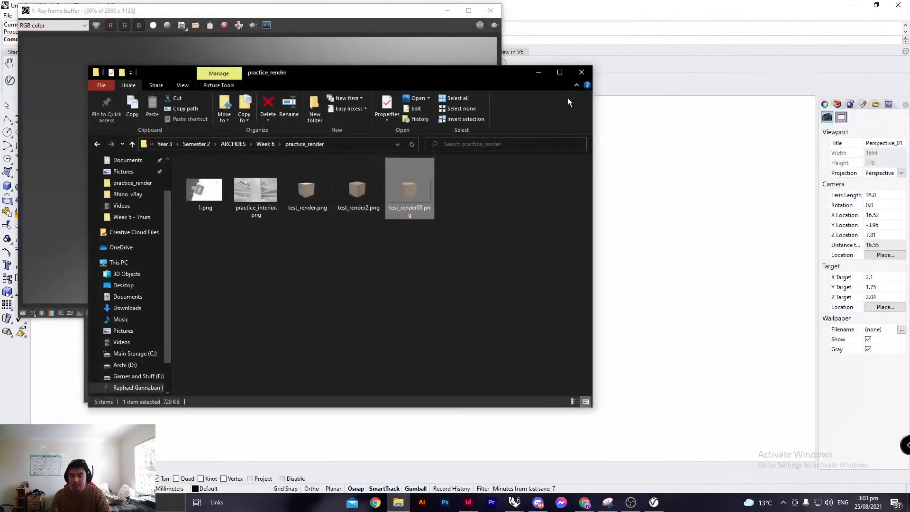
pyautogui.click(582, 75)
pyautogui.click(490, 10)
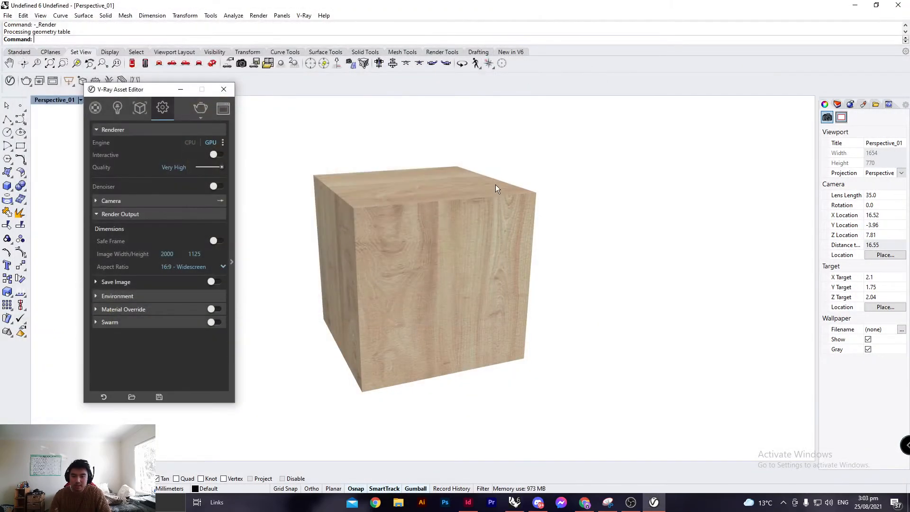
# Expand the advanced render settings and add a Global Illumination render element.
pyautogui.moveTo(374, 172)
pyautogui.mouseDown(button='right')
pyautogui.moveTo(387, 188)
pyautogui.moveTo(382, 184)
pyautogui.mouseUp(button='right')
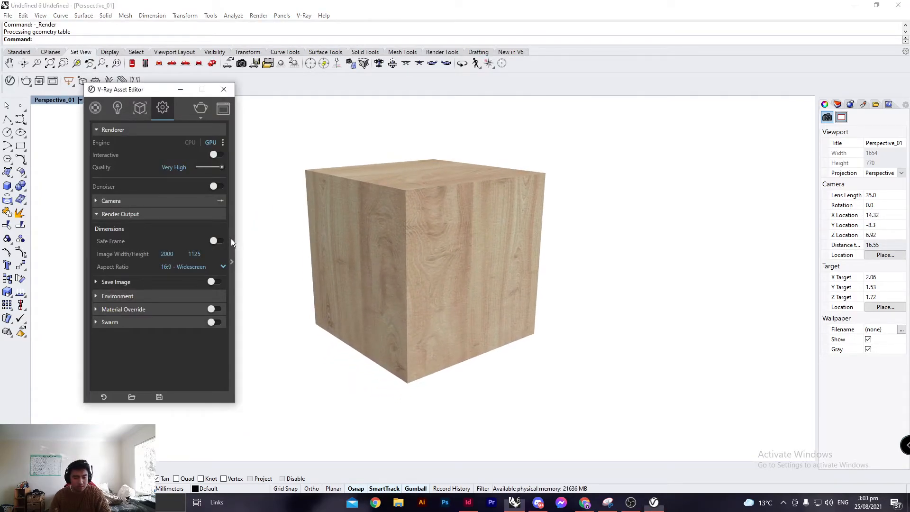
pyautogui.click(231, 260)
pyautogui.click(301, 160)
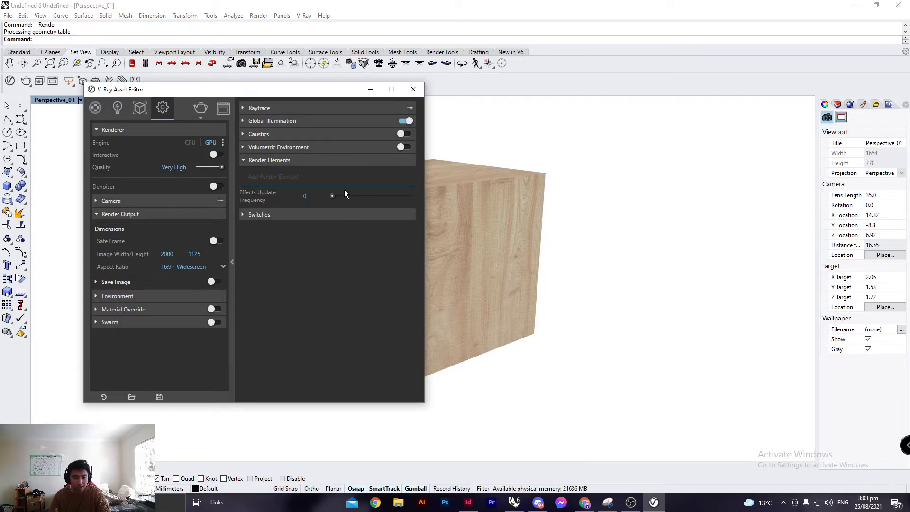
pyautogui.click(298, 177)
pyautogui.scroll(-2, 280, 249)
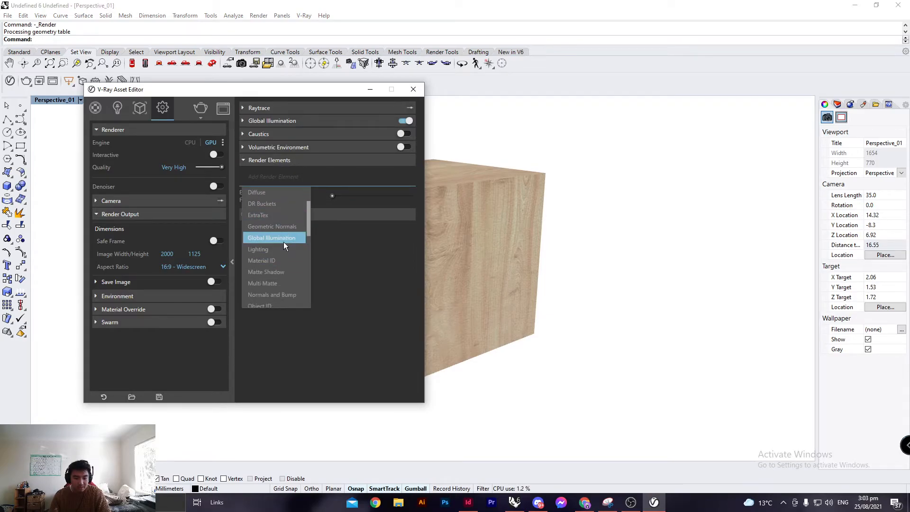
pyautogui.click(284, 241)
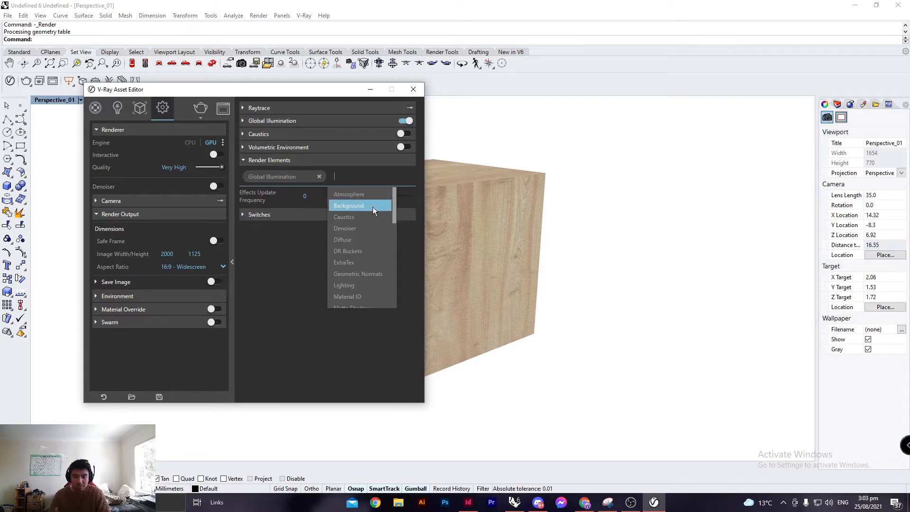
# Add Material ID and Normals and Bump render elements alongside Global Illumination.
pyautogui.click(298, 252)
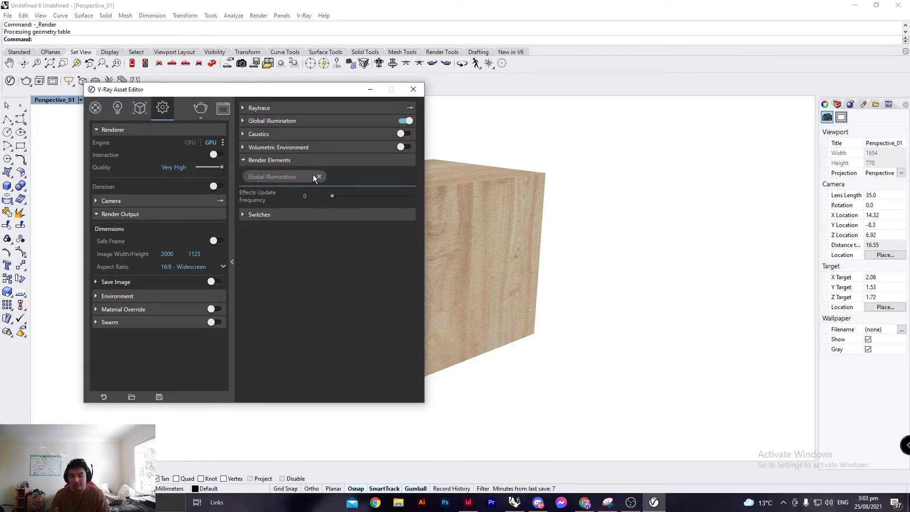
pyautogui.click(346, 180)
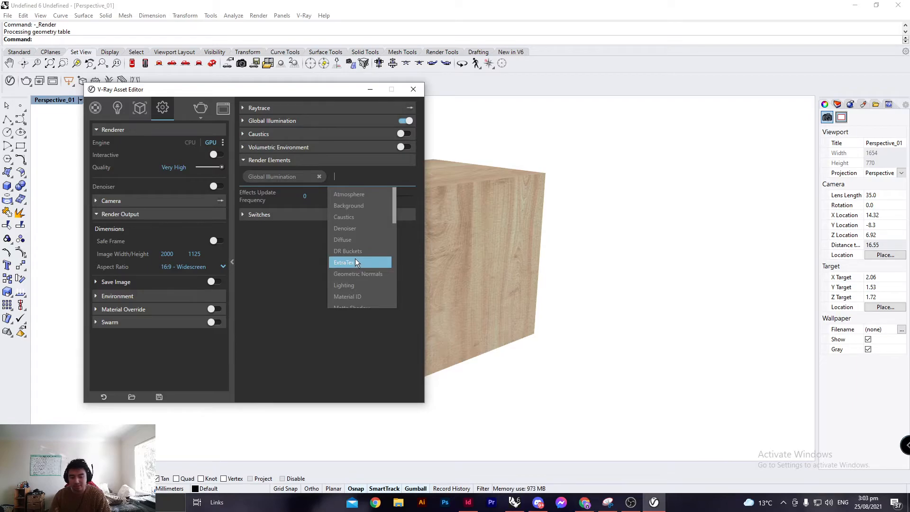
pyautogui.click(316, 277)
pyautogui.click(351, 179)
pyautogui.scroll(-3, 358, 271)
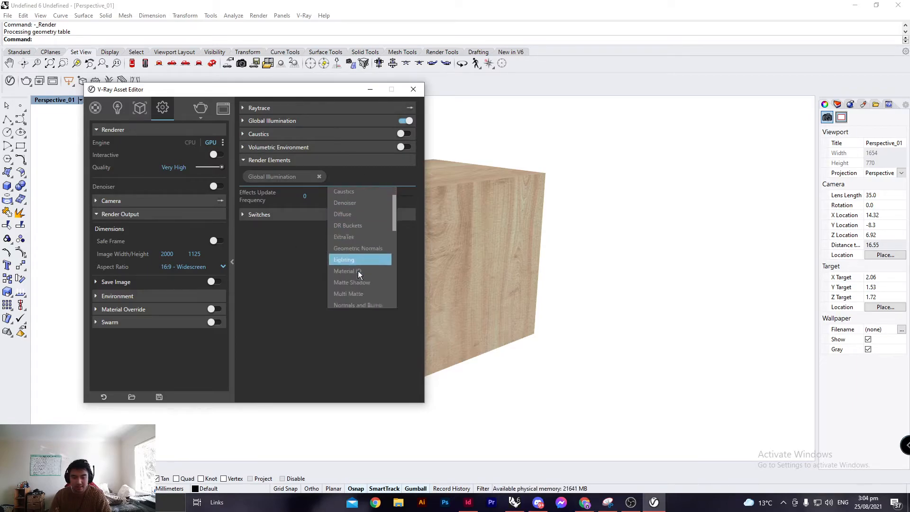
pyautogui.click(360, 201)
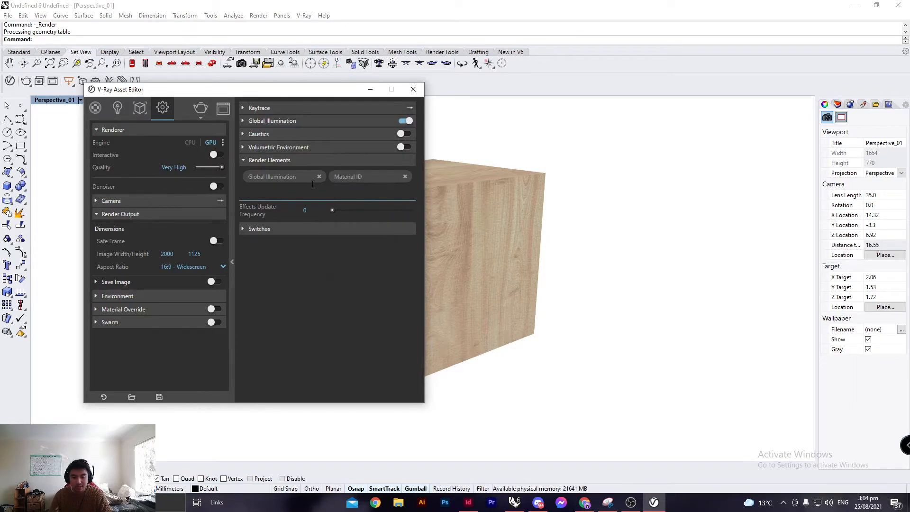
pyautogui.scroll(-3, 284, 277)
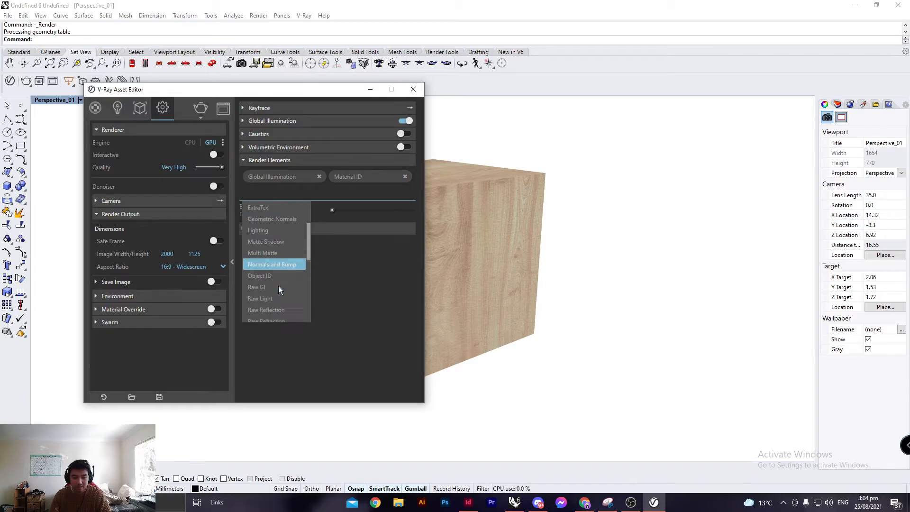
pyautogui.click(275, 246)
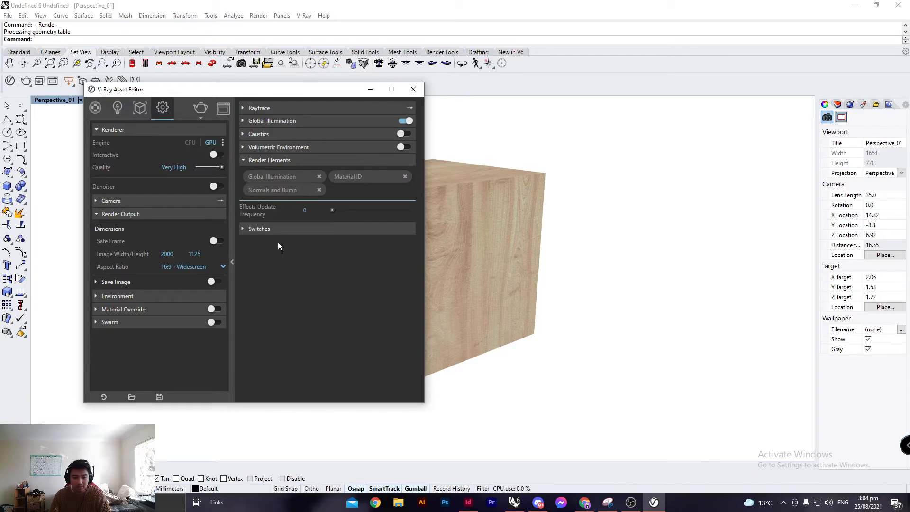
# Render the view and inspect the Alpha, GI, MaterialID and BumpNormals channels in the frame buffer, then close it.
pyautogui.click(200, 108)
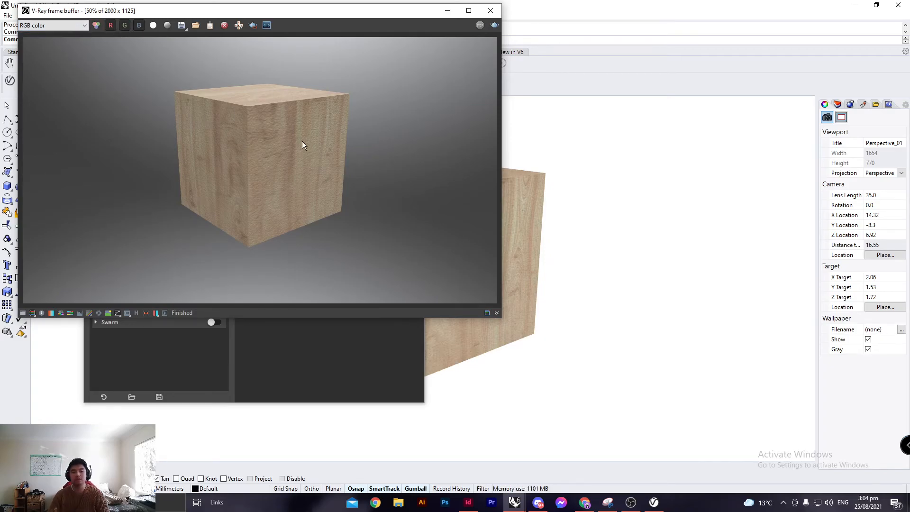
pyautogui.click(68, 28)
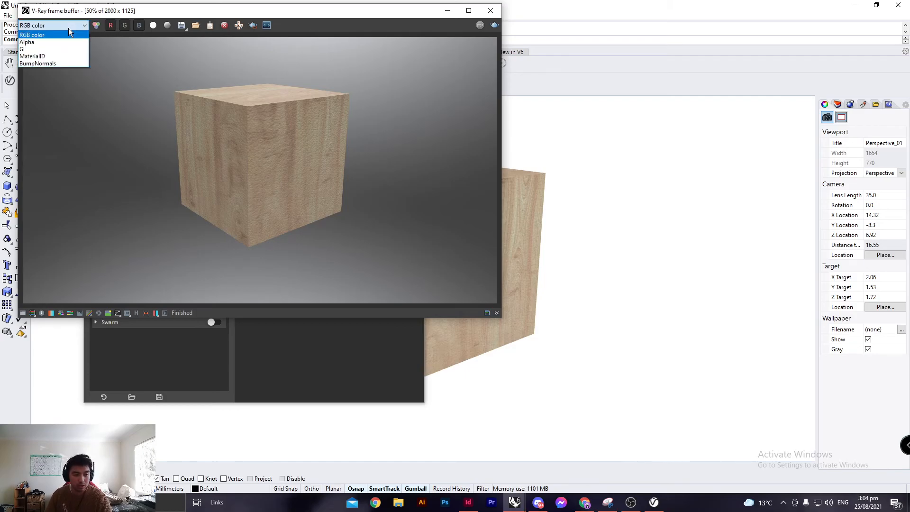
pyautogui.click(67, 43)
pyautogui.click(67, 27)
pyautogui.click(62, 48)
pyautogui.click(66, 28)
pyautogui.click(61, 49)
pyautogui.click(65, 28)
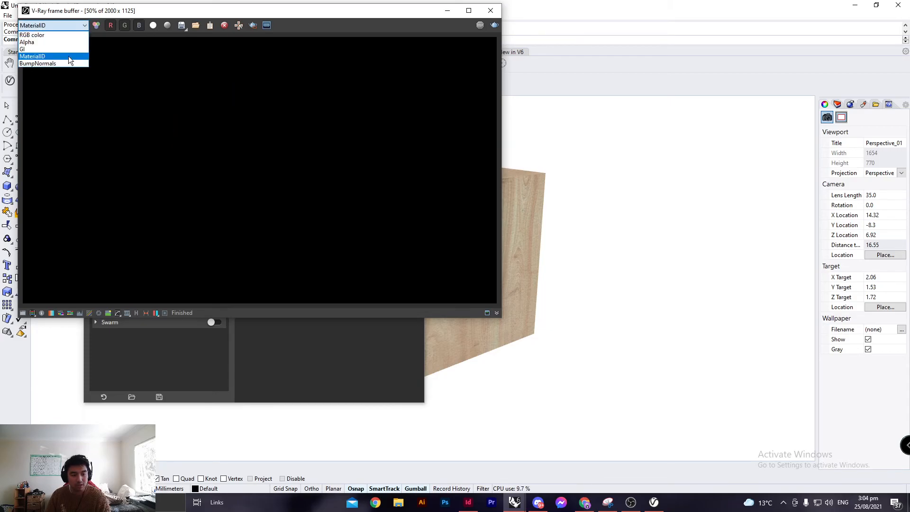
pyautogui.click(64, 62)
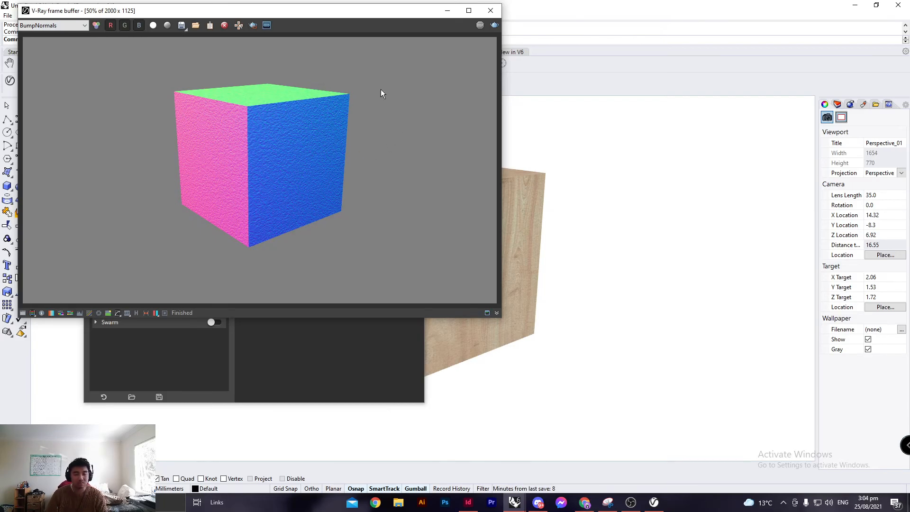
pyautogui.click(493, 12)
# Open the Laminate_C02_120cm material in the asset editor with the material library expanded.
pyautogui.moveTo(308, 91); pyautogui.dragTo(432, 64)
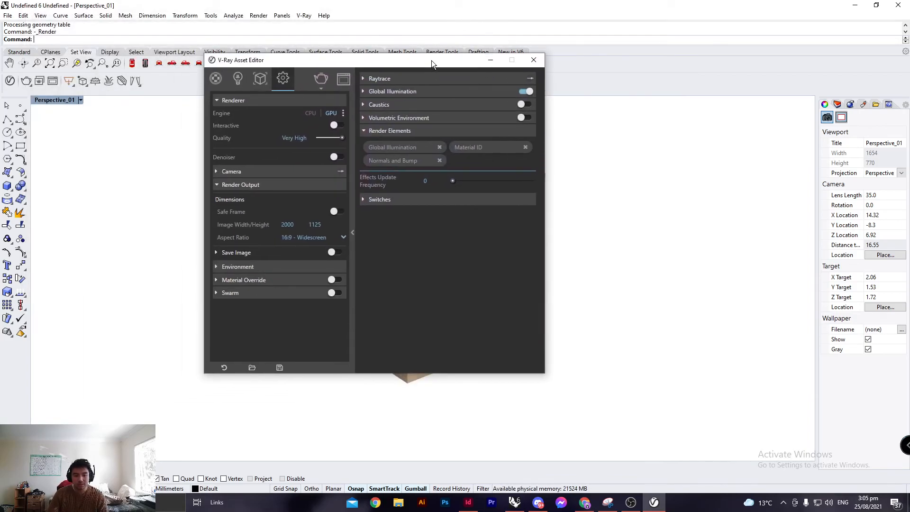
pyautogui.click(216, 78)
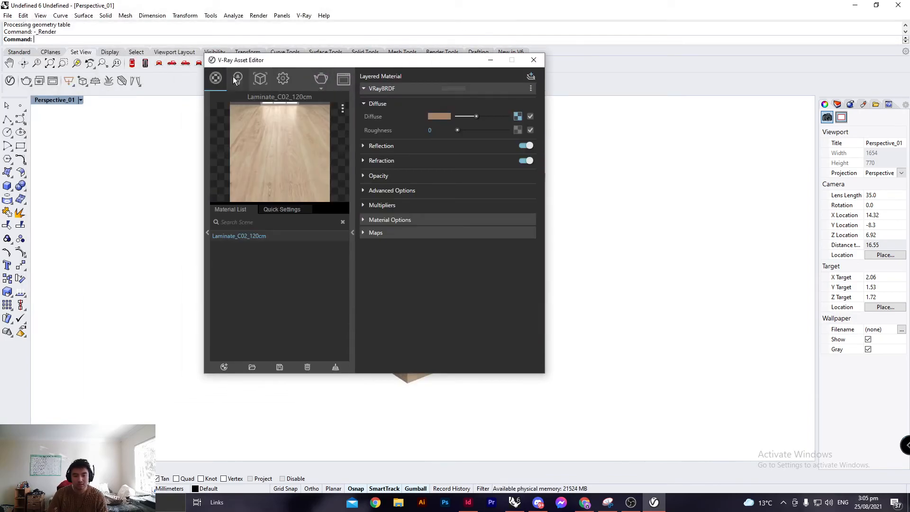
pyautogui.click(207, 192)
pyautogui.moveTo(391, 64); pyautogui.dragTo(326, 71)
# Change the laminate material's diffuse colour to a brighter orange in the colour picker.
pyautogui.moveTo(385, 118); pyautogui.dragTo(359, 121)
pyautogui.click(359, 122)
pyautogui.click(402, 197)
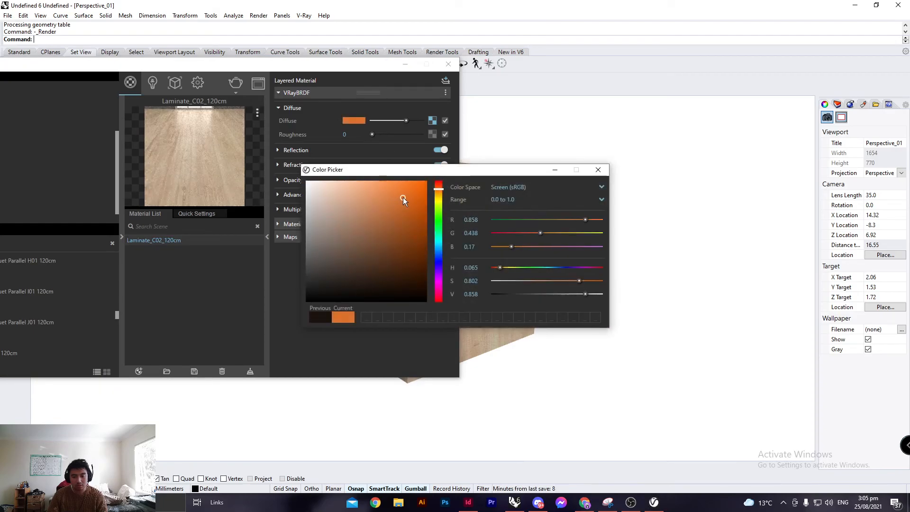
pyautogui.moveTo(523, 167); pyautogui.dragTo(369, 203)
pyautogui.click(443, 206)
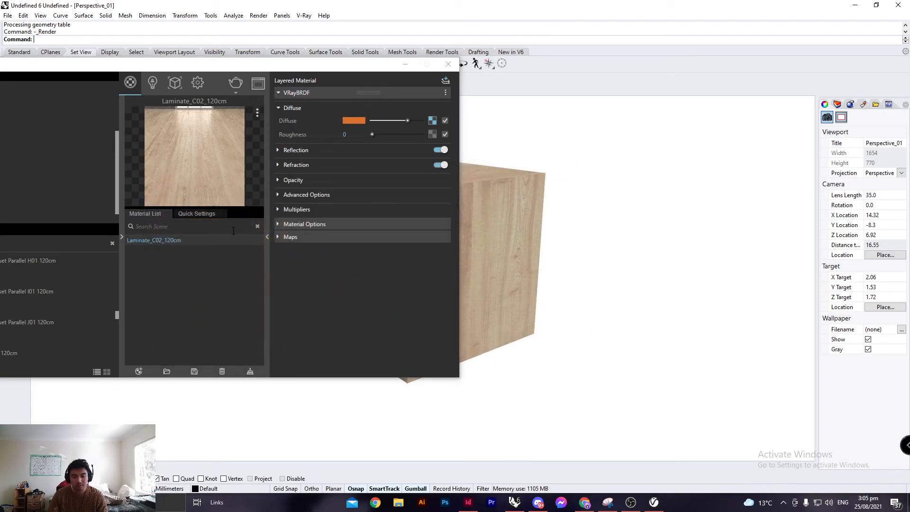
# Select the objects that use the Laminate_C02_120cm material from the material list.
pyautogui.rightClick(200, 240)
pyautogui.click(500, 222)
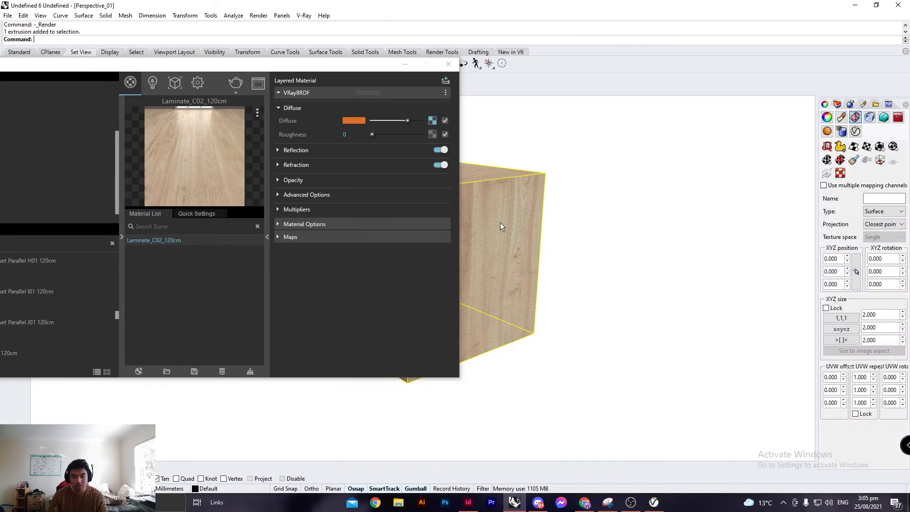
pyautogui.rightClick(214, 240)
pyautogui.click(234, 258)
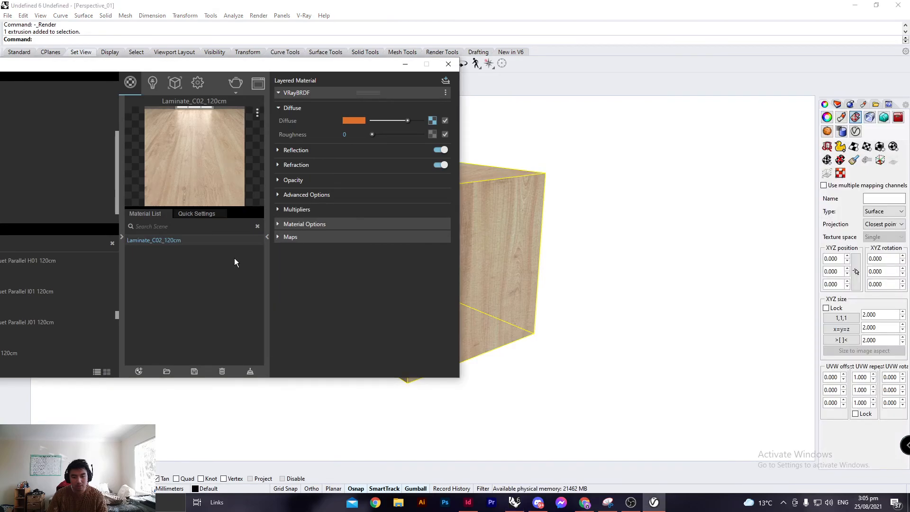
pyautogui.click(577, 204)
# Close the V-Ray Asset Editor.
pyautogui.moveTo(371, 135); pyautogui.dragTo(325, 151)
pyautogui.click(325, 151)
pyautogui.click(314, 150)
pyautogui.moveTo(260, 71); pyautogui.dragTo(328, 62)
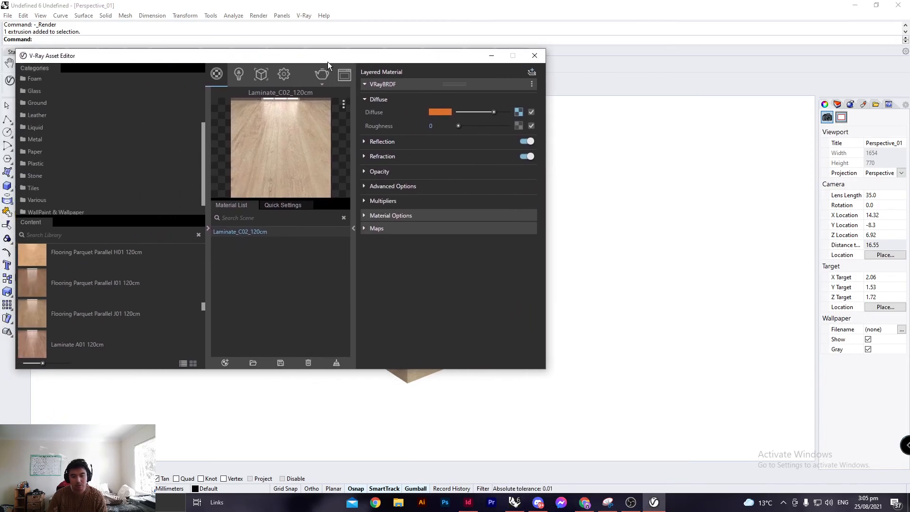
pyautogui.click(535, 55)
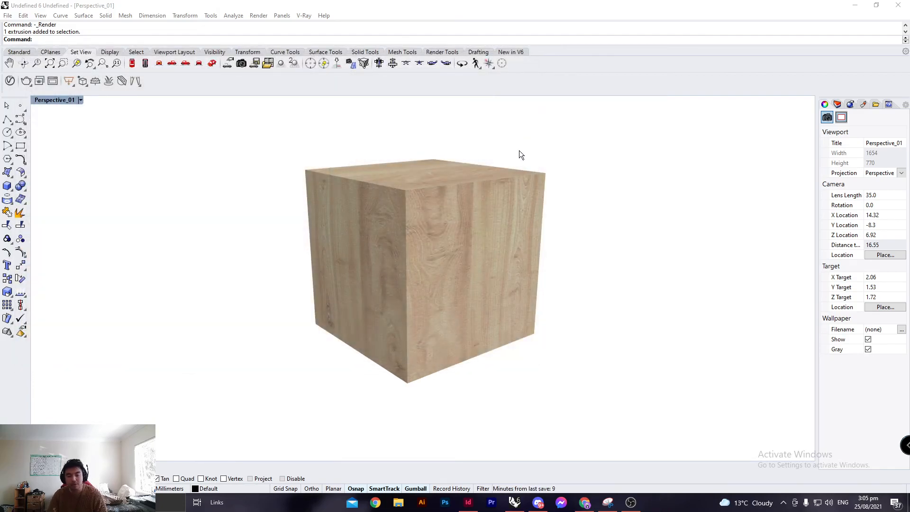